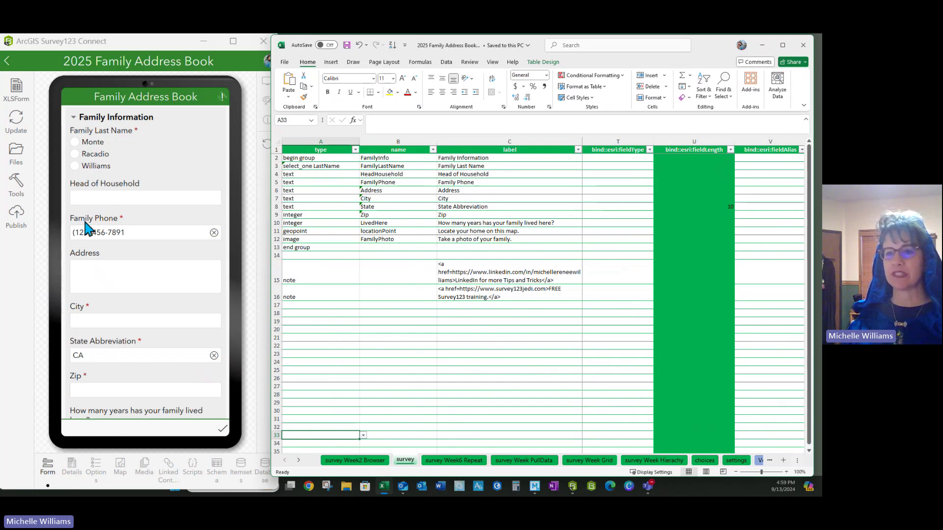
Step: Review the survey's details and options, and set the basemap of its detailed map to Imagery
left_click(72, 472)
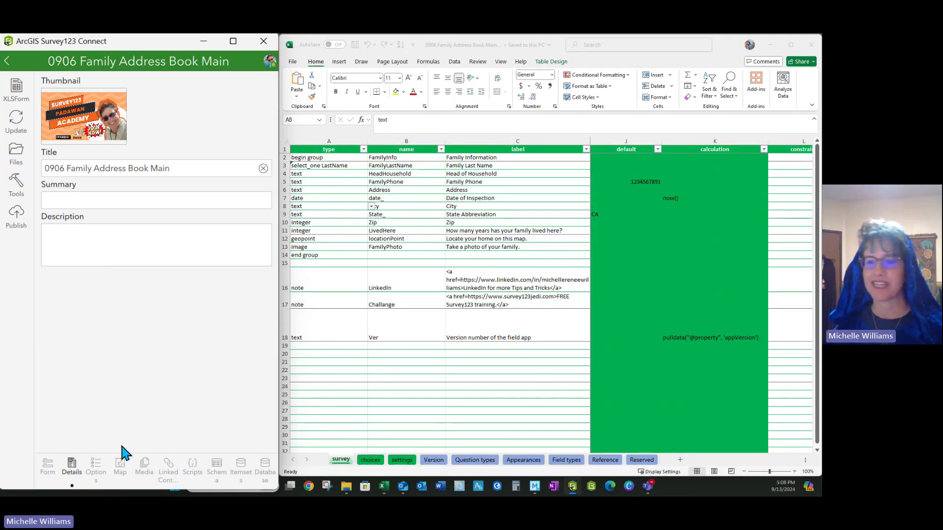
left_click(96, 469)
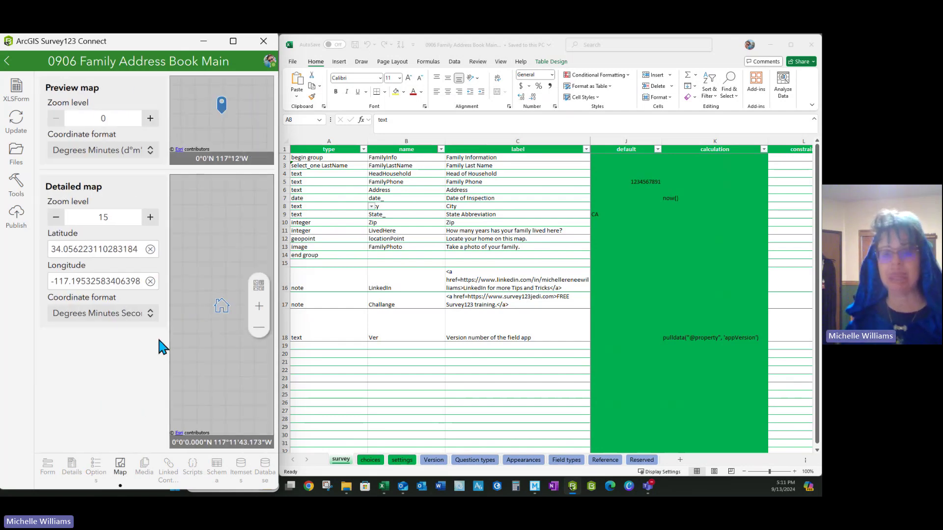
left_click(259, 286)
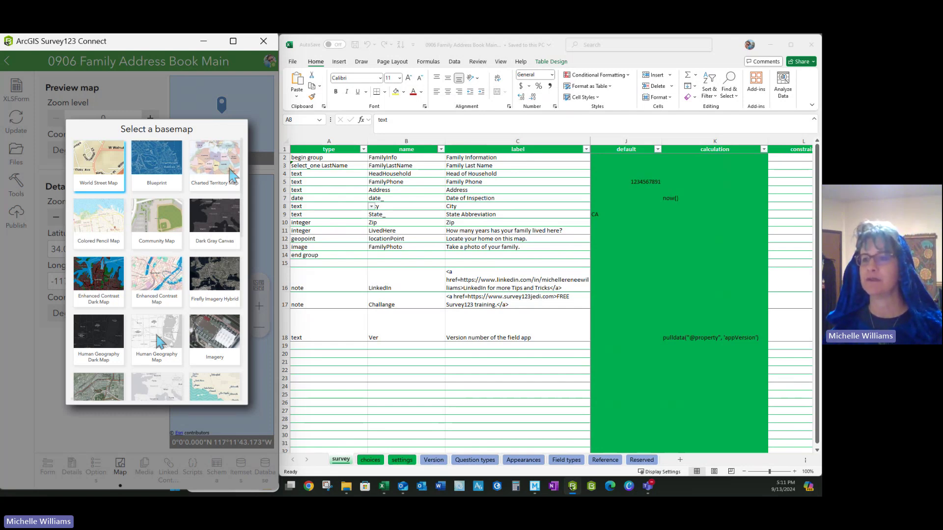
left_click(216, 339)
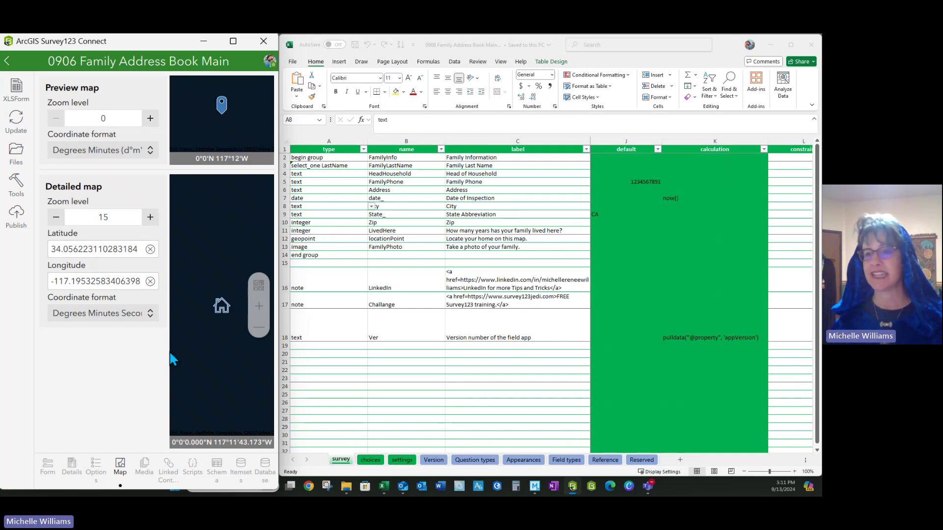
Step: Review the survey's media, linked content, scripts, schema and database, and return to the form preview
left_click(146, 458)
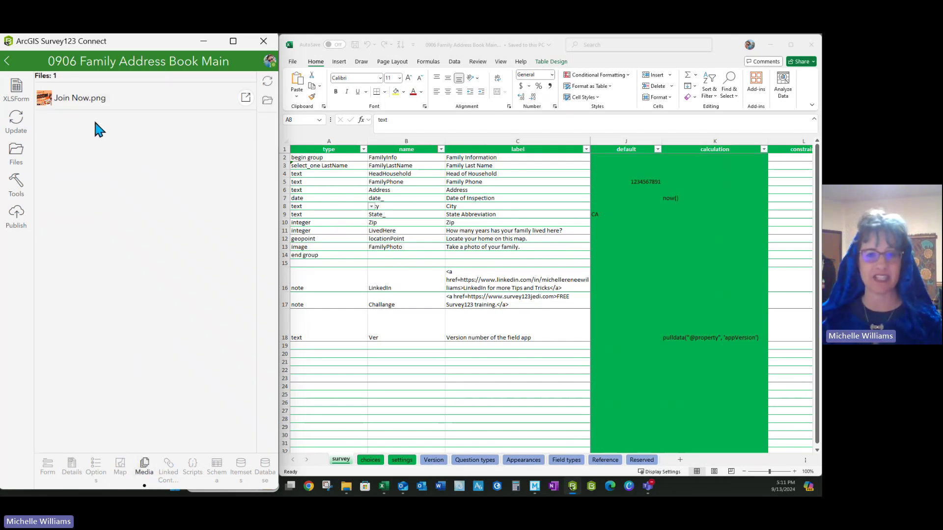
left_click(168, 465)
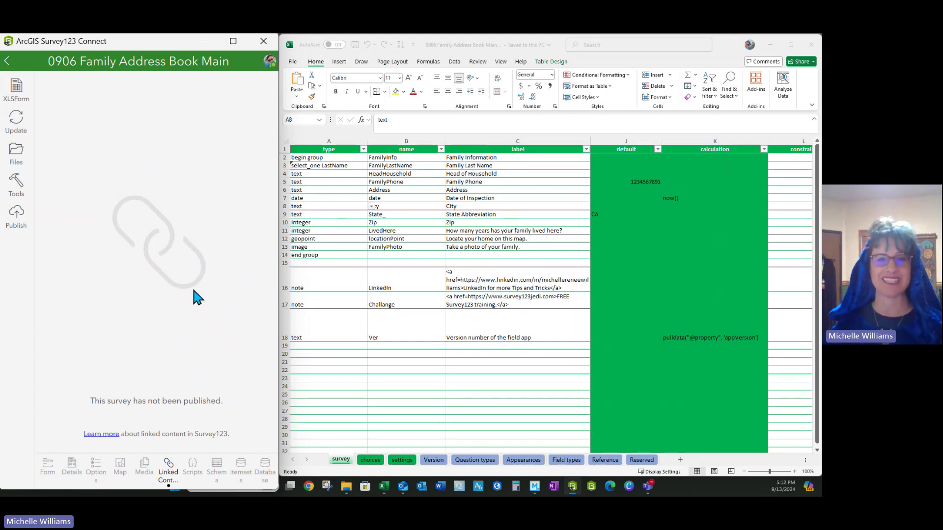
left_click(193, 470)
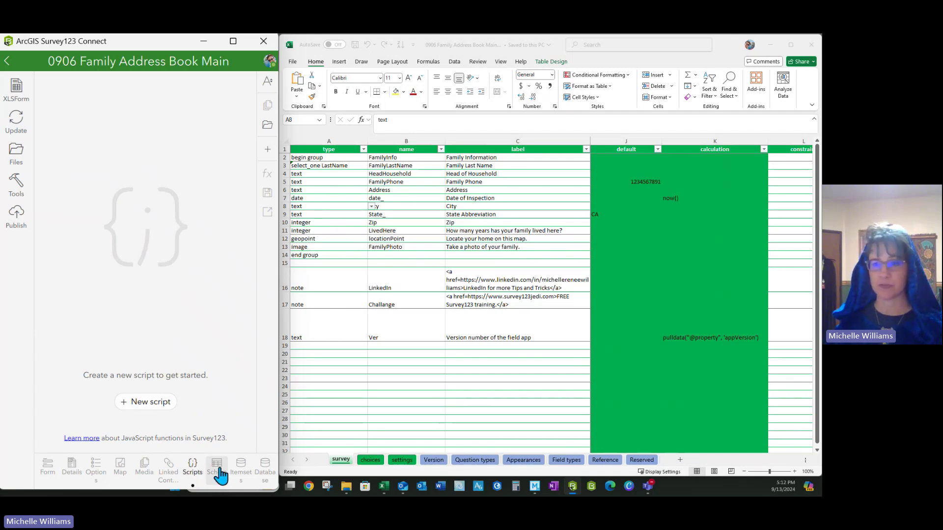
left_click(217, 472)
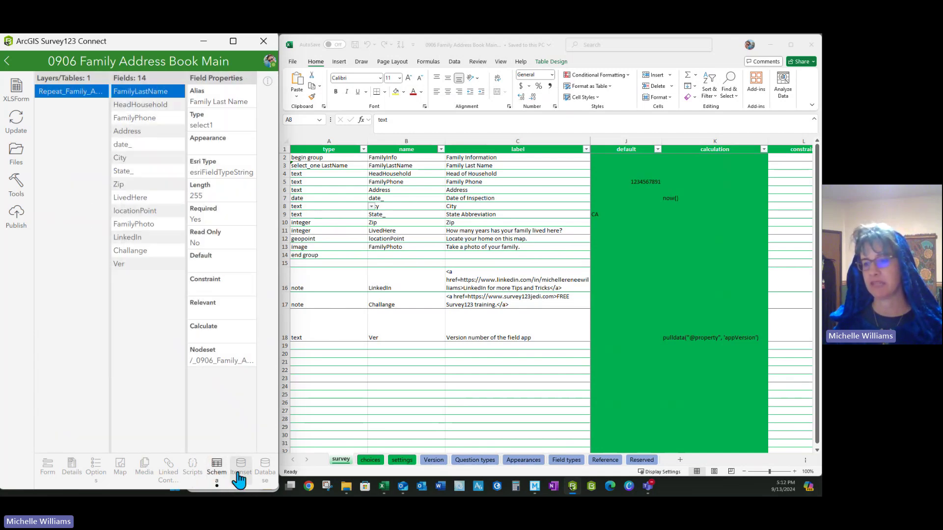
left_click(265, 470)
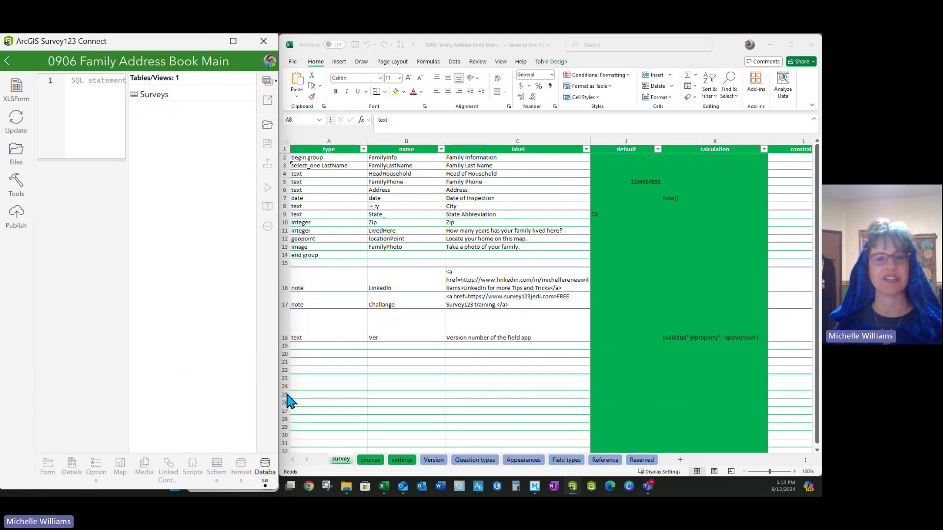
left_click(48, 466)
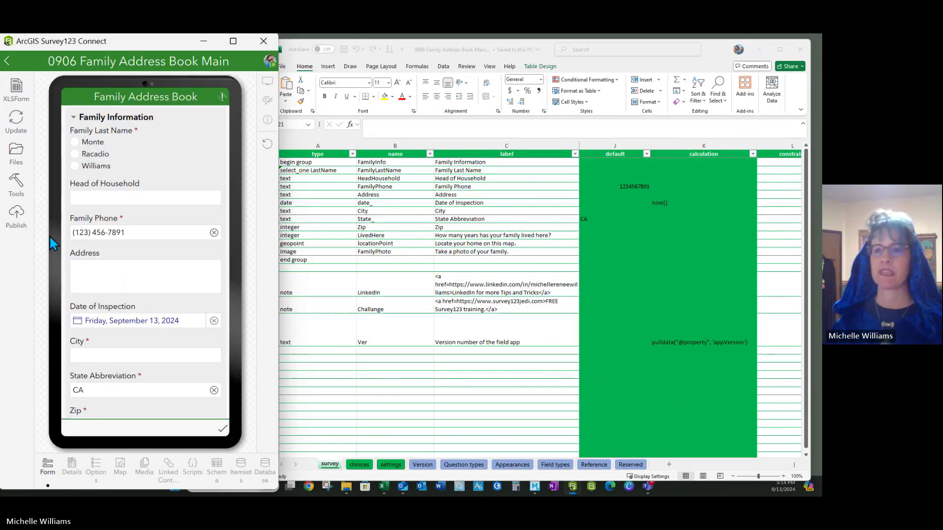
Step: Start publishing the survey and review its publish options, accepting them as they are
left_click(20, 220)
left_click(39, 366)
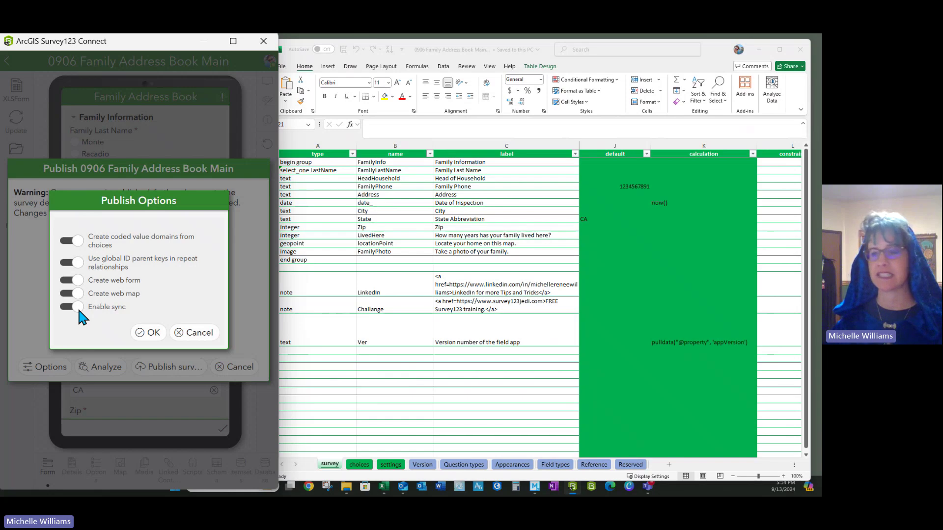
left_click(153, 333)
Step: Analyze the survey and examine each message in the detailed analysis workbook, closing the workbook when done
left_click(97, 373)
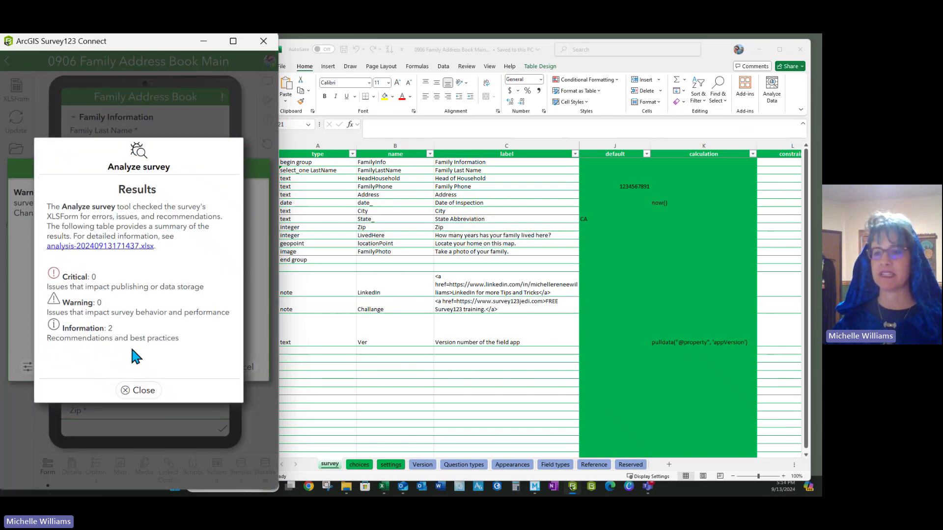
double_click(92, 247)
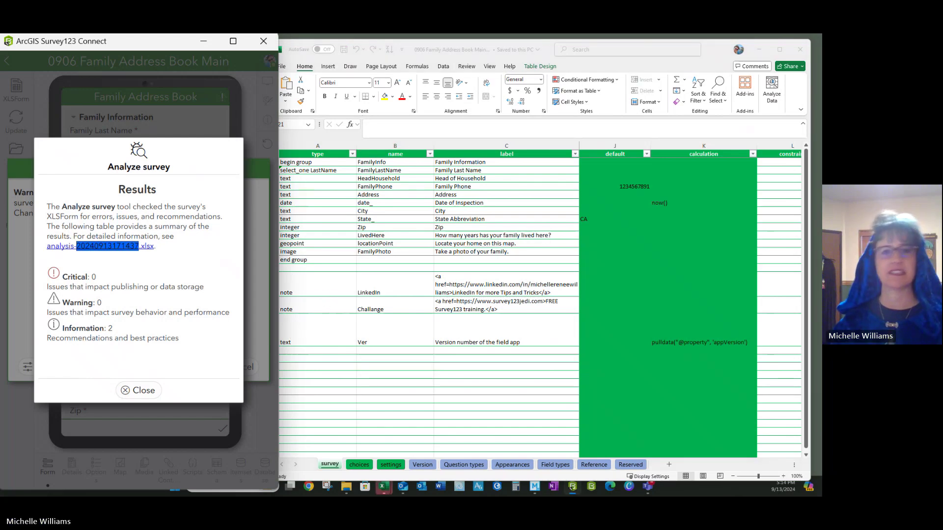
left_click(246, 303)
left_click(276, 212)
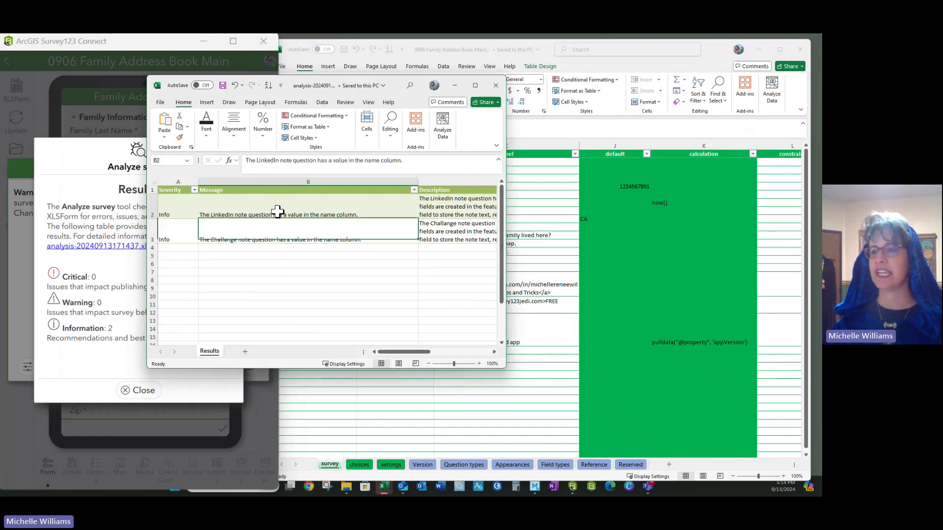
left_click(272, 235)
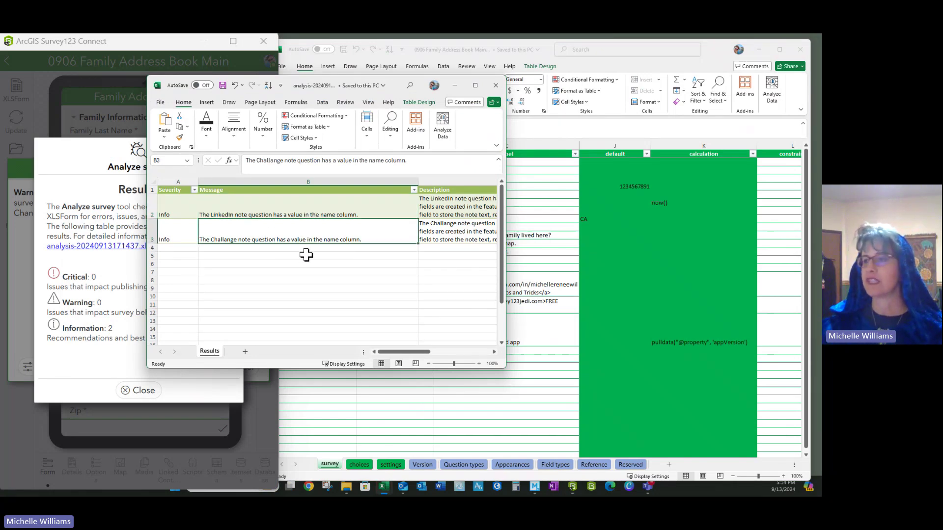
left_click(496, 88)
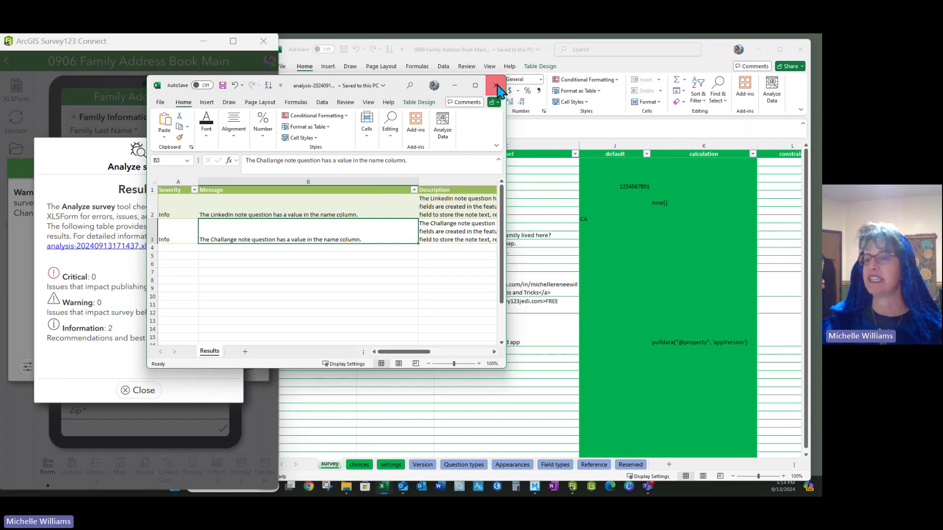
Step: Clear the name cells of the LinkedIn and Challange notes in the survey sheet and save the XLSForm
left_click_drag(386, 291, 388, 303)
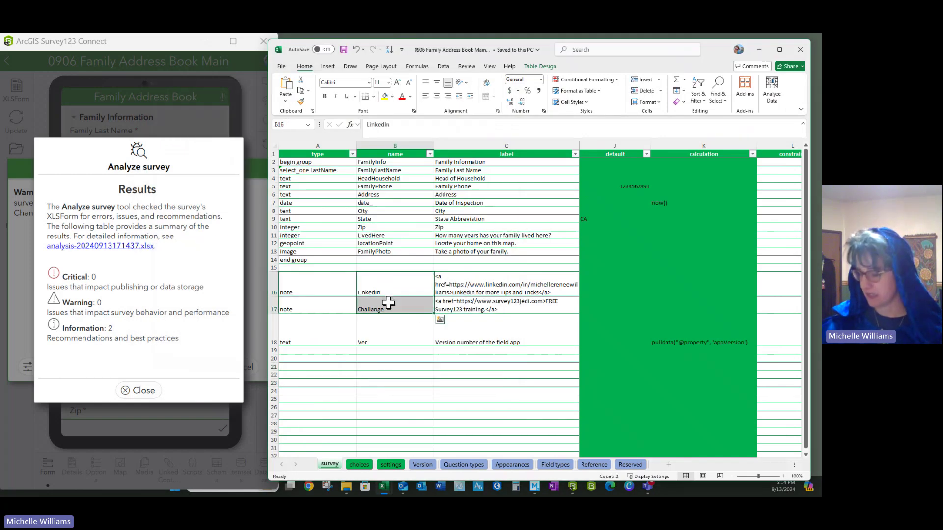
key("Delete")
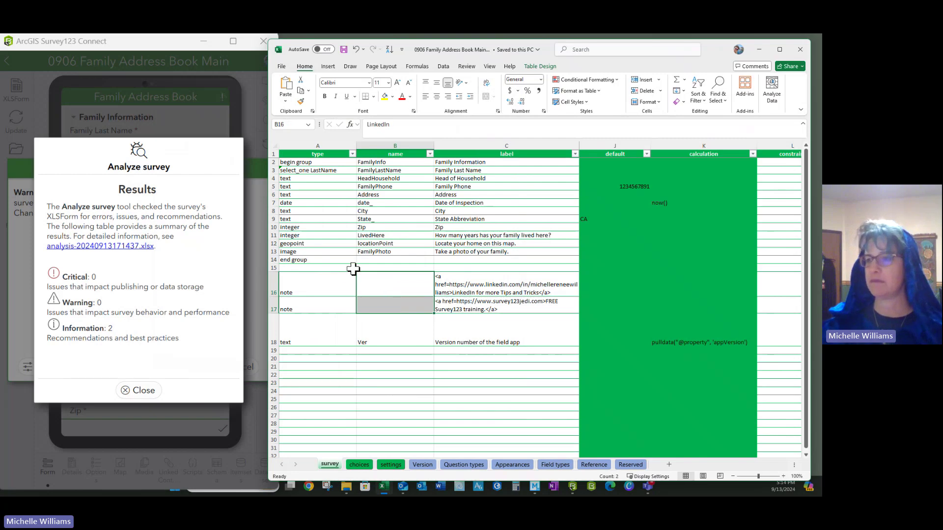
left_click(354, 268)
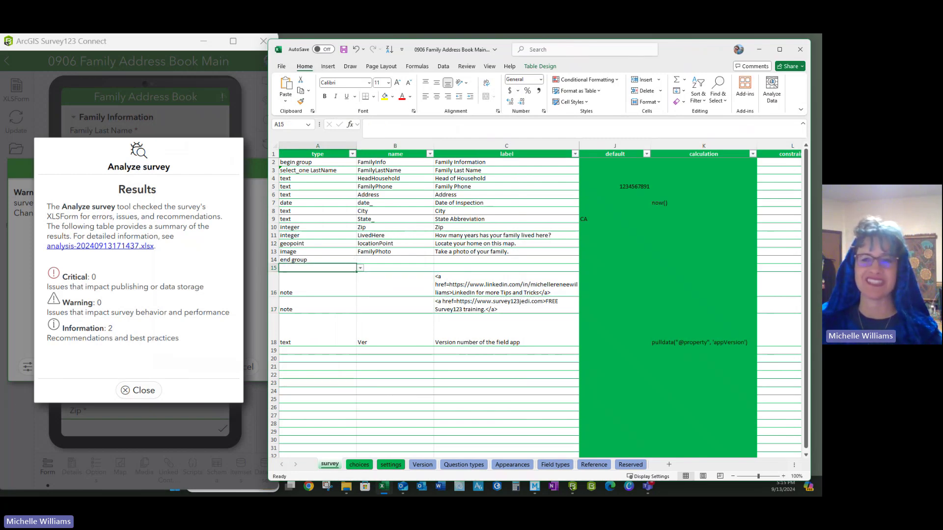
left_click(138, 390)
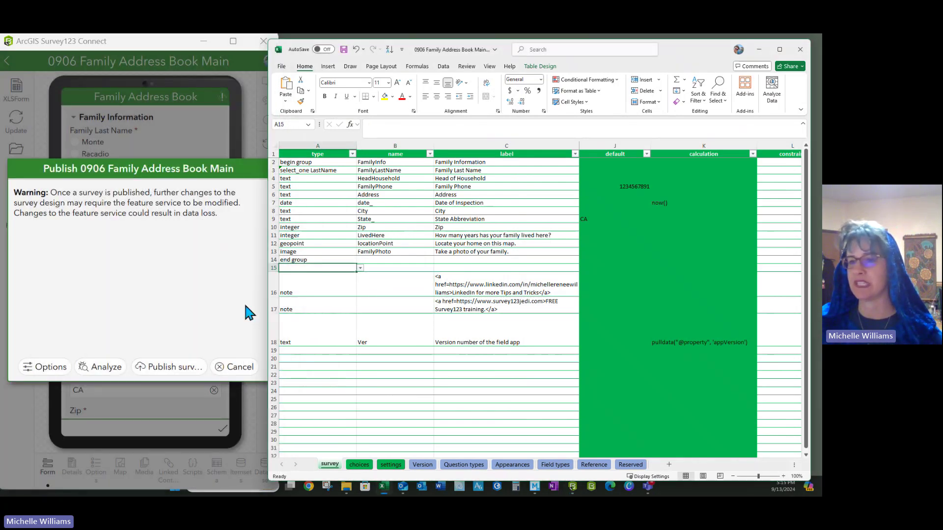
left_click(343, 49)
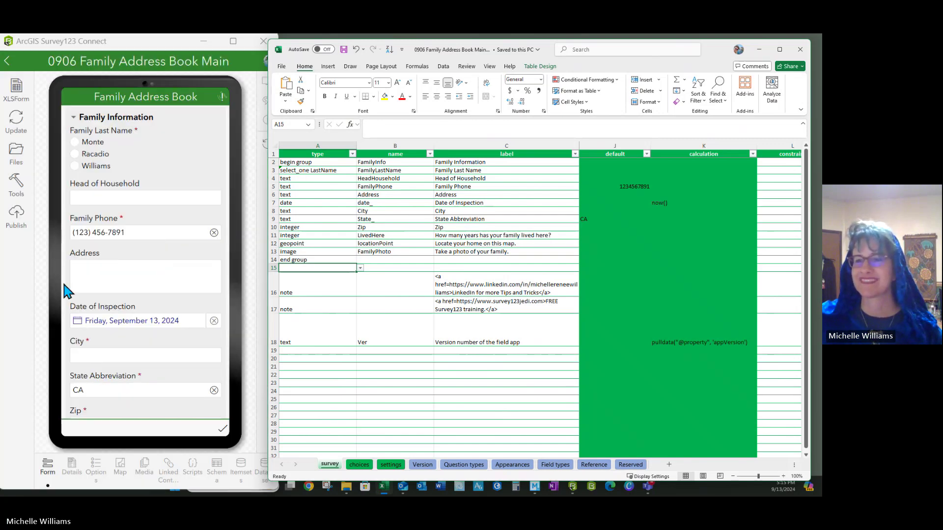
Step: Rerun the survey analysis, publish the 0906 Family Address Book Main survey and close the publishing report
left_click(16, 216)
left_click(103, 368)
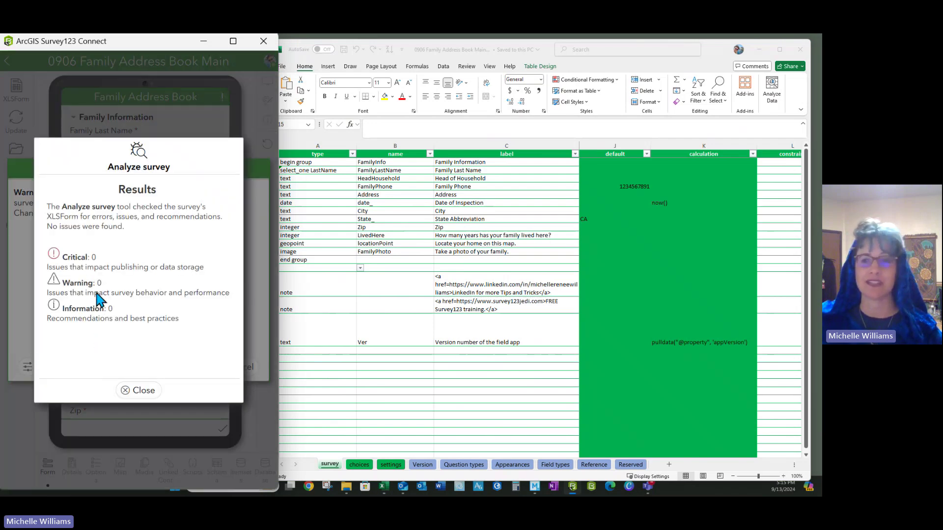
left_click(140, 391)
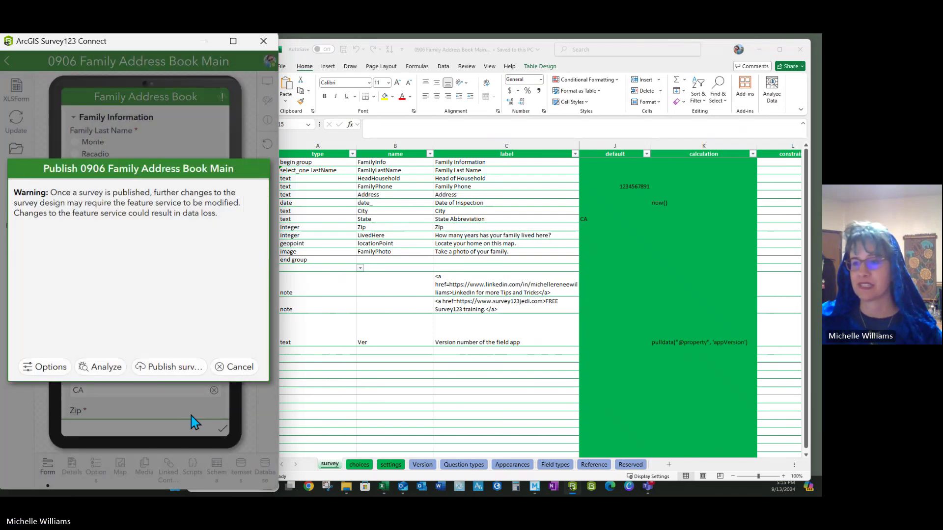
left_click(162, 367)
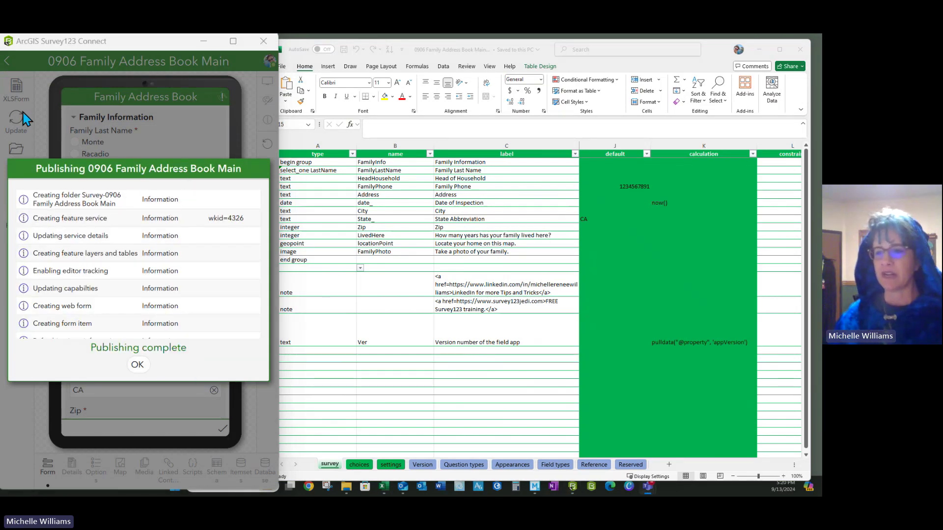
left_click(138, 366)
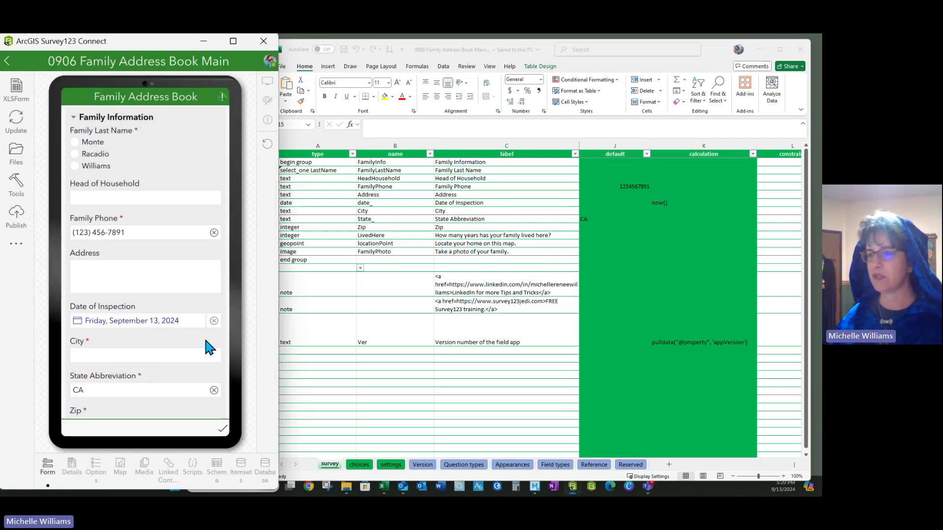
left_click(283, 363)
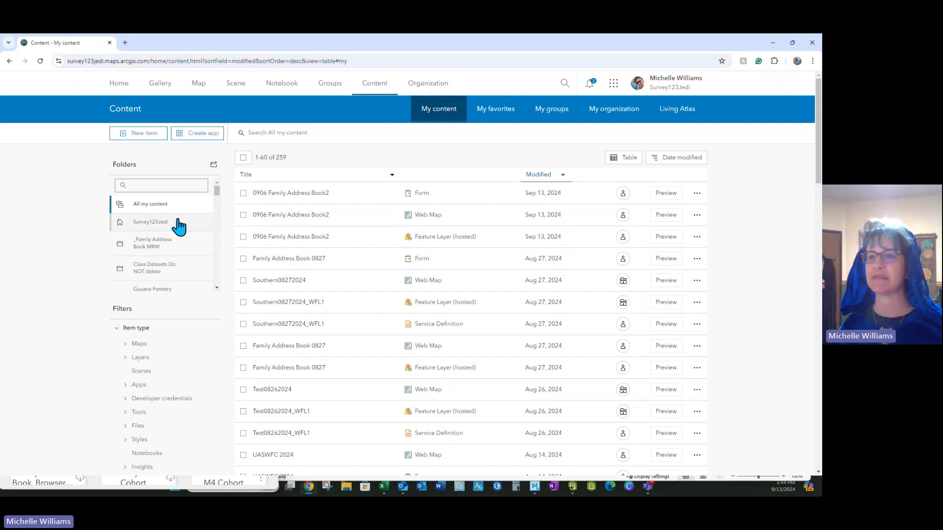
Step: In ArcGIS Online, try to share the 0906 Family Address Book2 form, web map and hosted feature layer with Everyone (public)
left_click(243, 193)
left_click(243, 215)
left_click(243, 236)
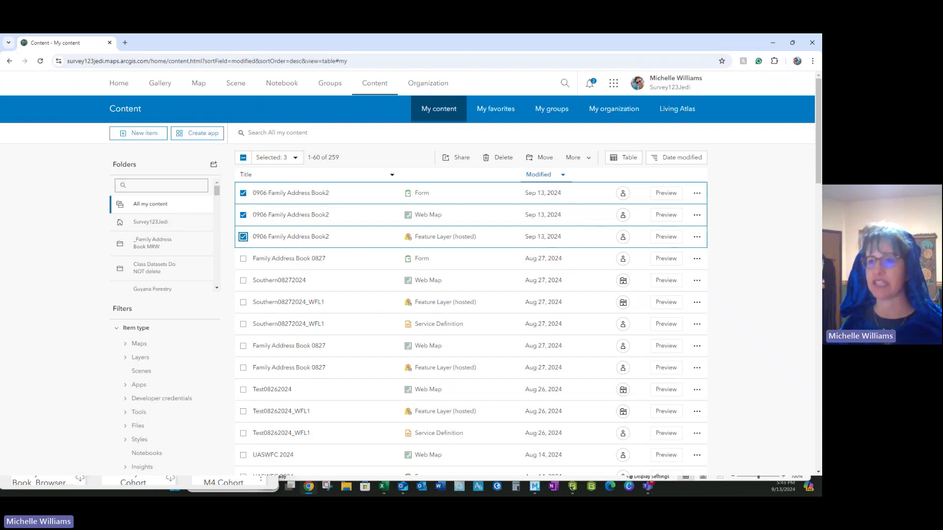
scroll(143, 240, "down", 3)
scroll(144, 252, "down", 3)
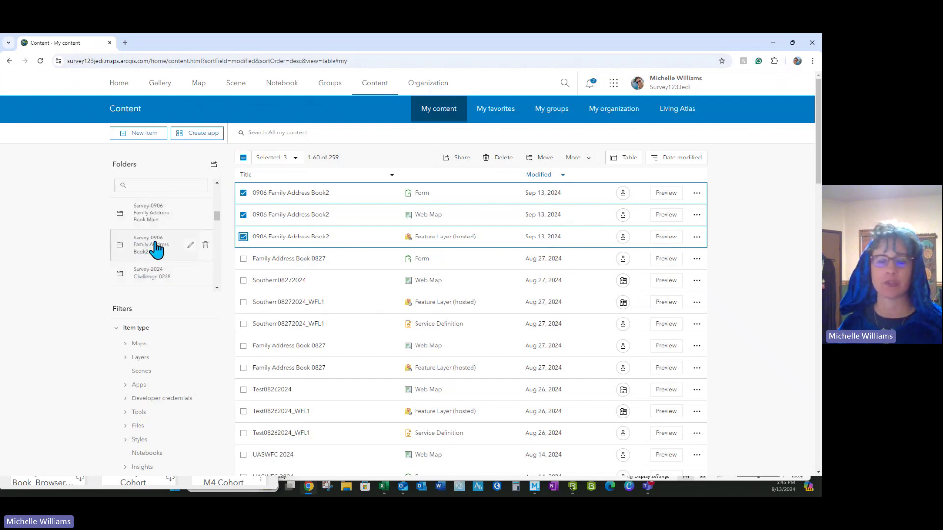
scroll(147, 248, "up", 5)
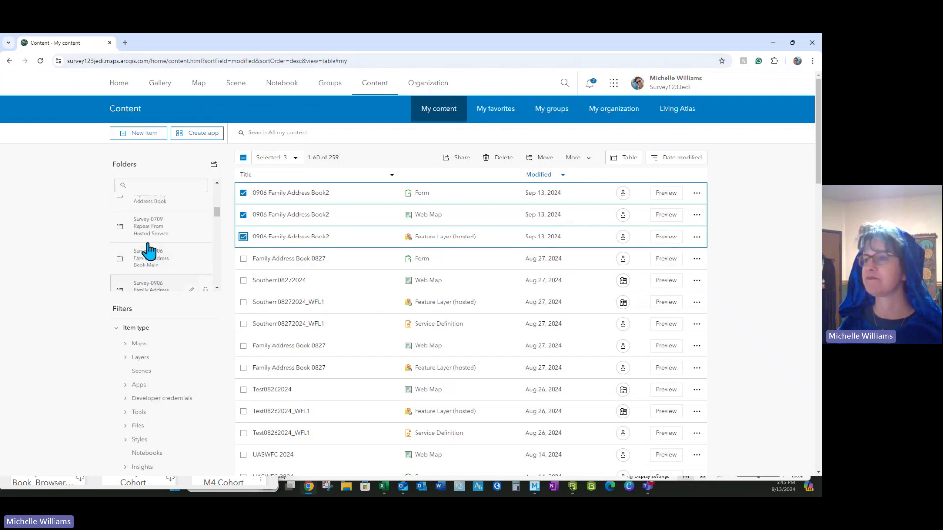
left_click(464, 159)
left_click(316, 294)
left_click(465, 402)
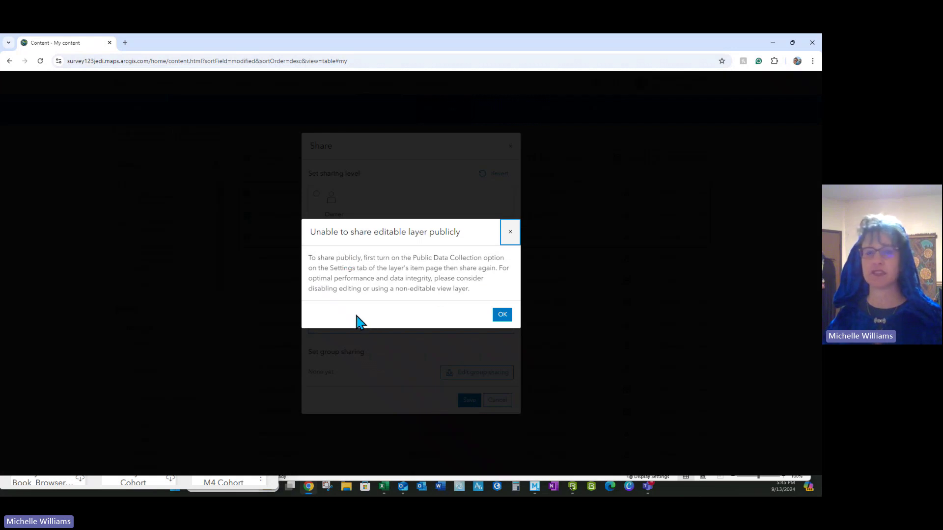
left_click(503, 316)
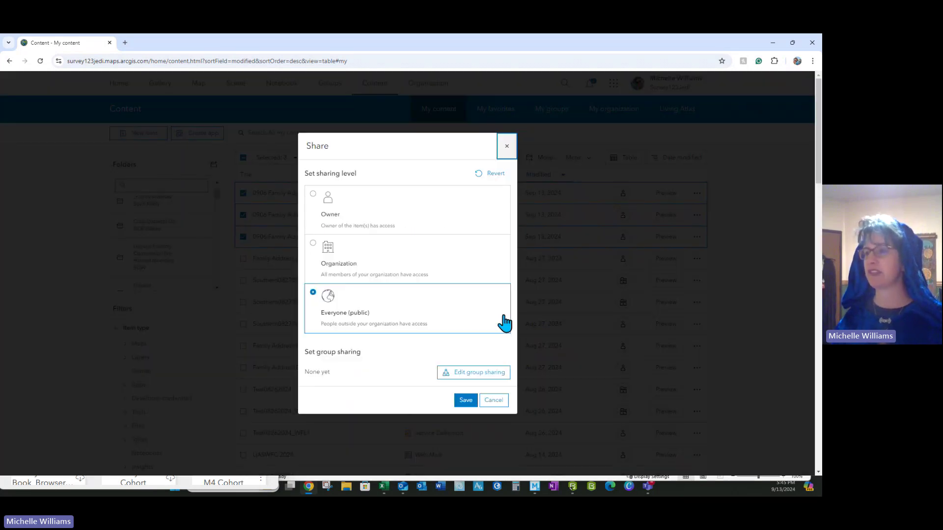
left_click(507, 147)
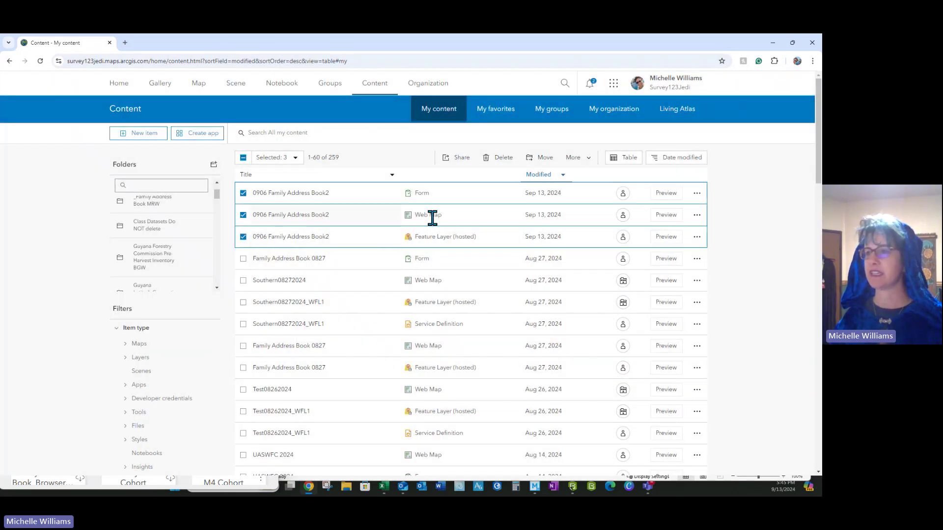
Step: In the 0906 Family Address Book2 hosted feature layer's settings, approve the layer for public sharing with editing enabled and save
left_click(311, 239)
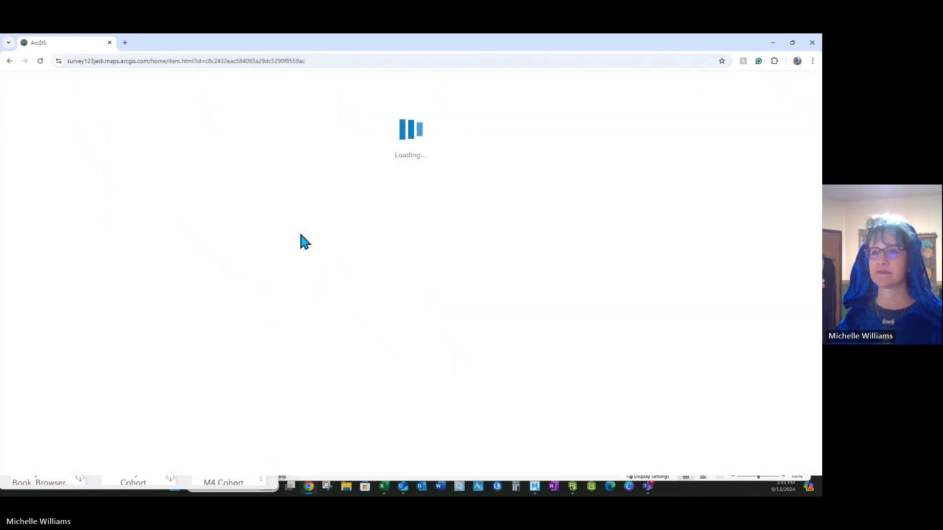
left_click(688, 109)
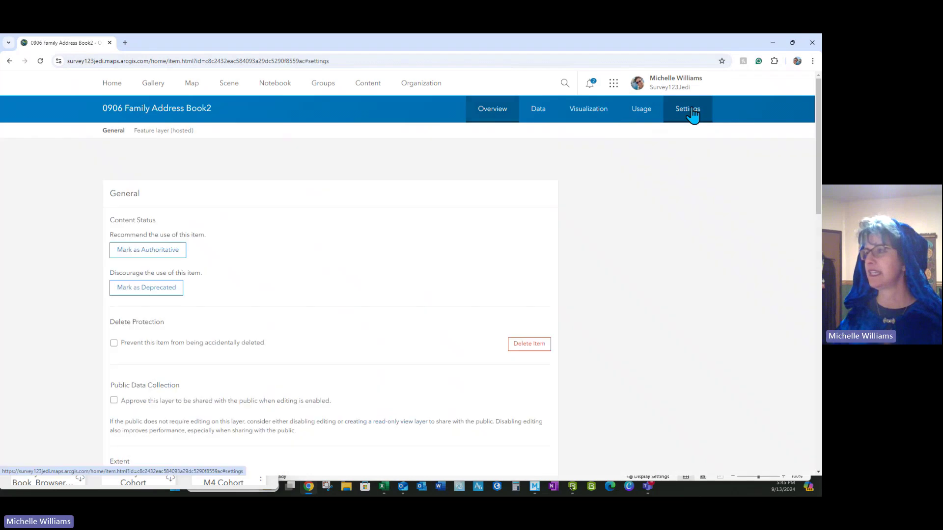
scroll(251, 325, "down", 2)
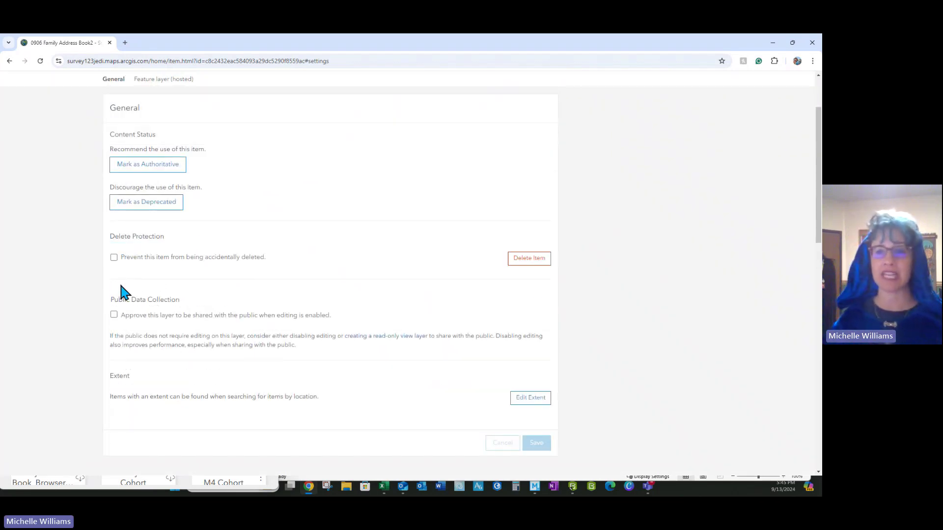
left_click(113, 258)
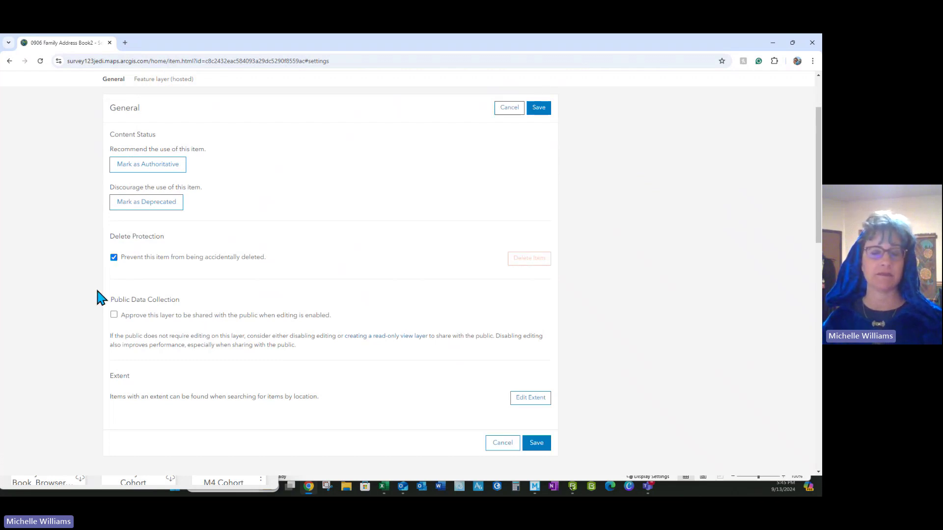
left_click(114, 258)
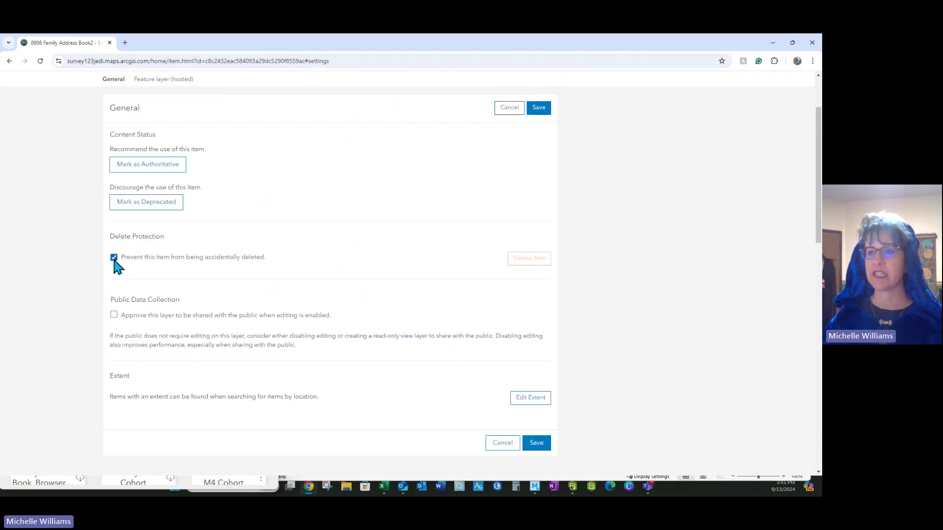
scroll(160, 284, "down", 2)
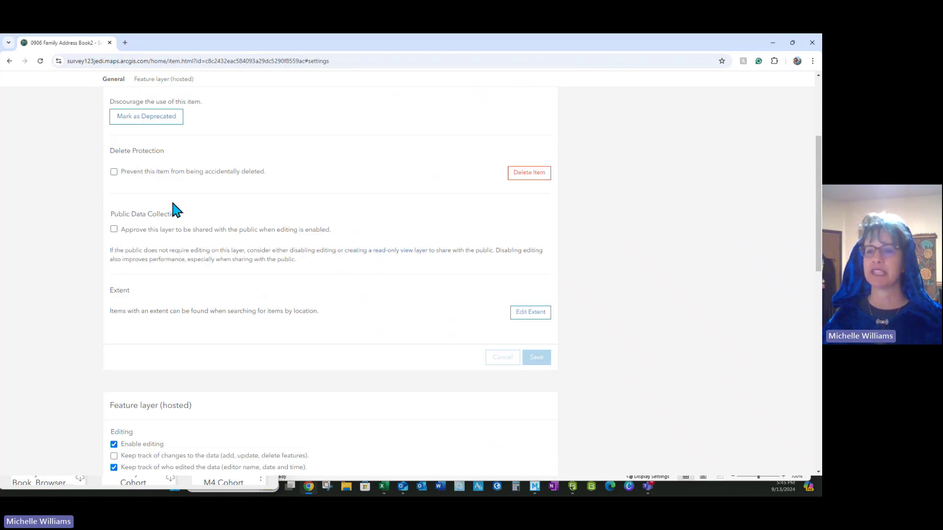
left_click(113, 229)
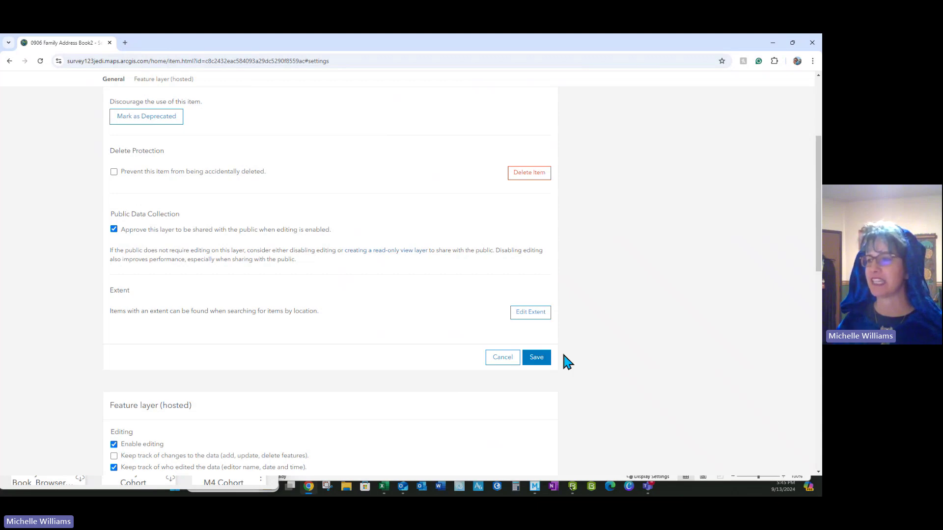
left_click(540, 358)
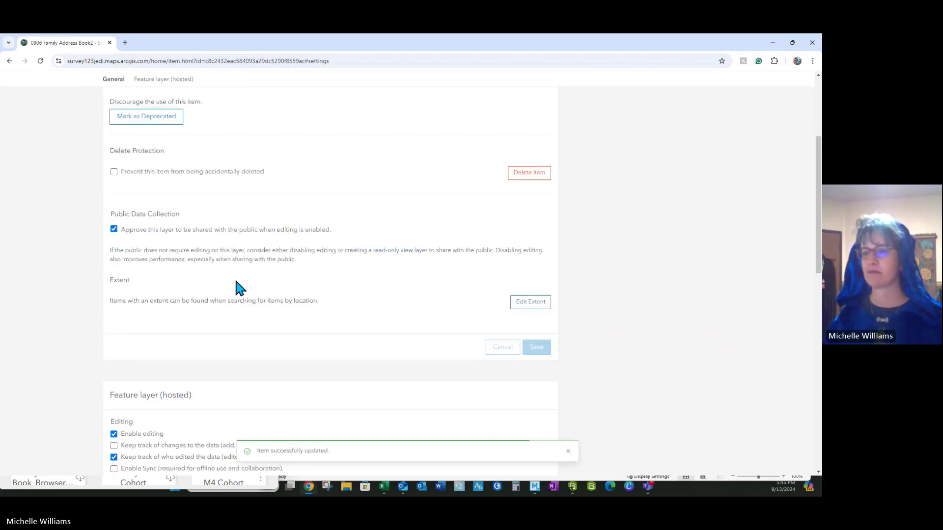
Step: Turn on tracking of data changes and Sync in the hosted feature layer's editing settings, review the remaining options and save
scroll(212, 300, "down", 4)
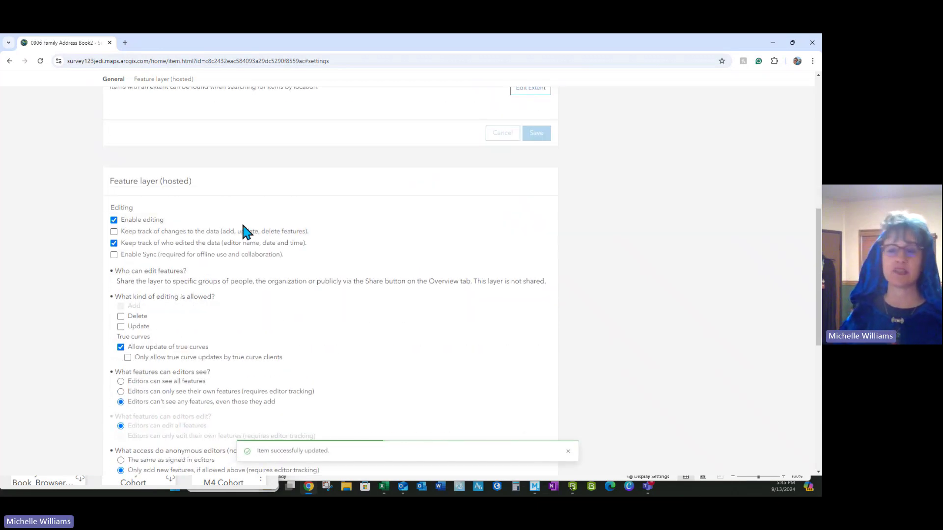
left_click(114, 231)
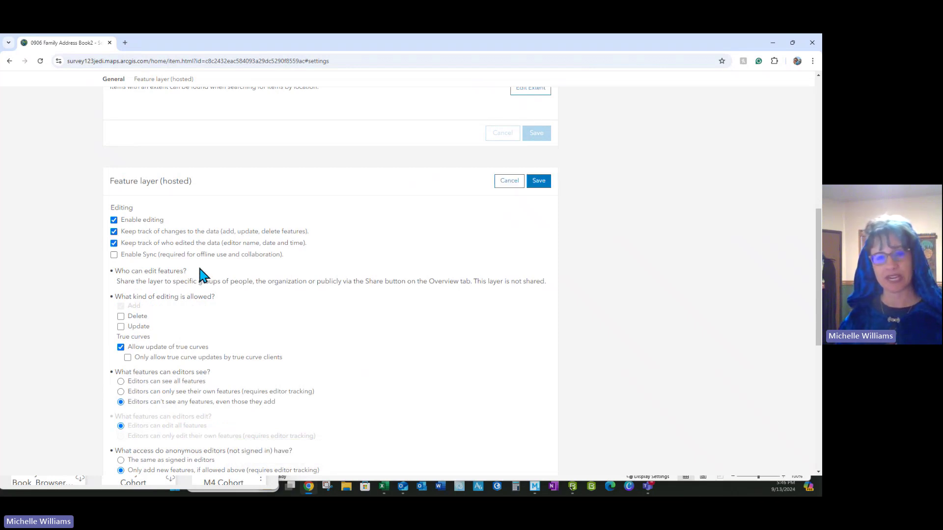
left_click(114, 255)
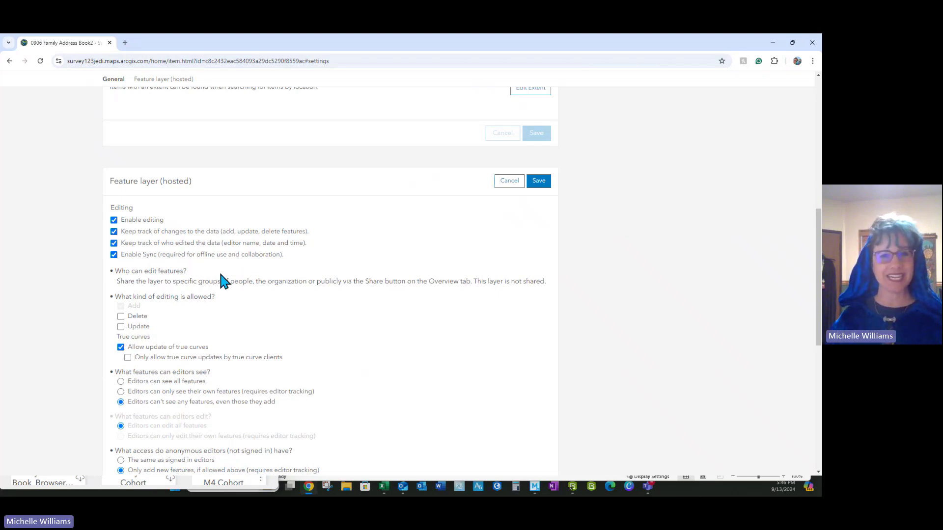
scroll(219, 267, "down", 2)
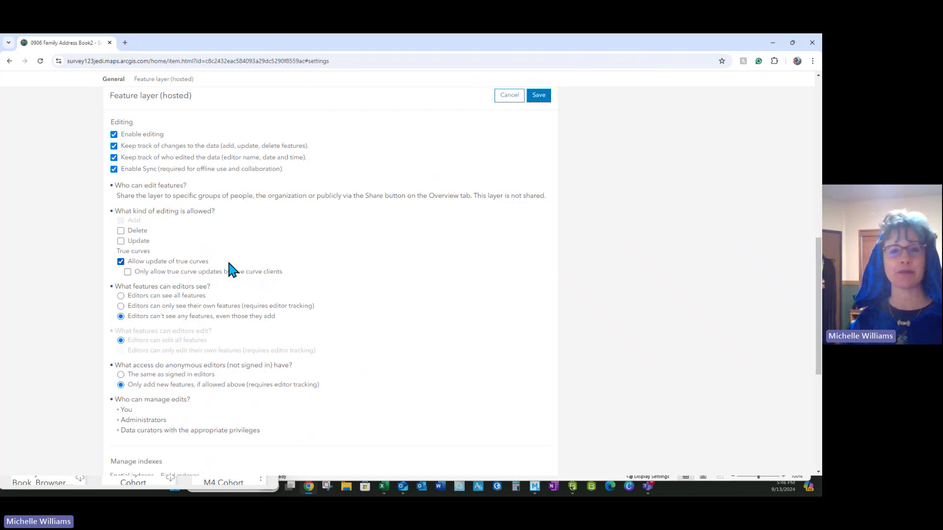
scroll(229, 265, "down", 6)
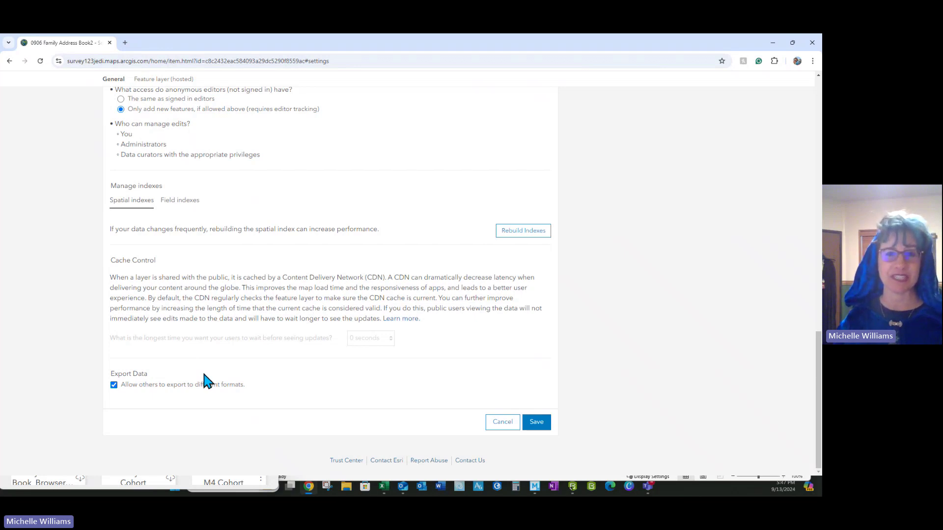
left_click(541, 423)
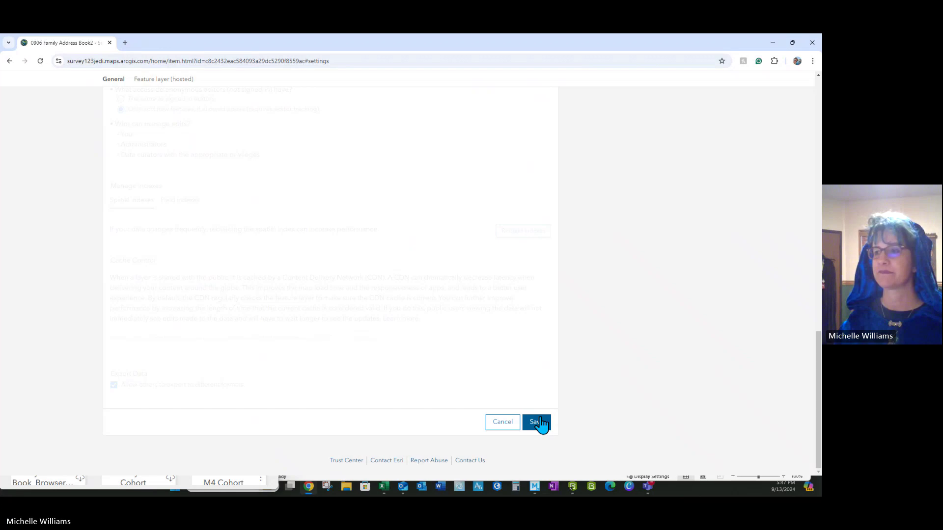
Step: Return to the content list and share the 0906 Family Address Book2 feature layer, form and web map with Everyone (public), accepting the editable-layer warning
scroll(314, 285, "up", 10)
scroll(309, 281, "up", 2)
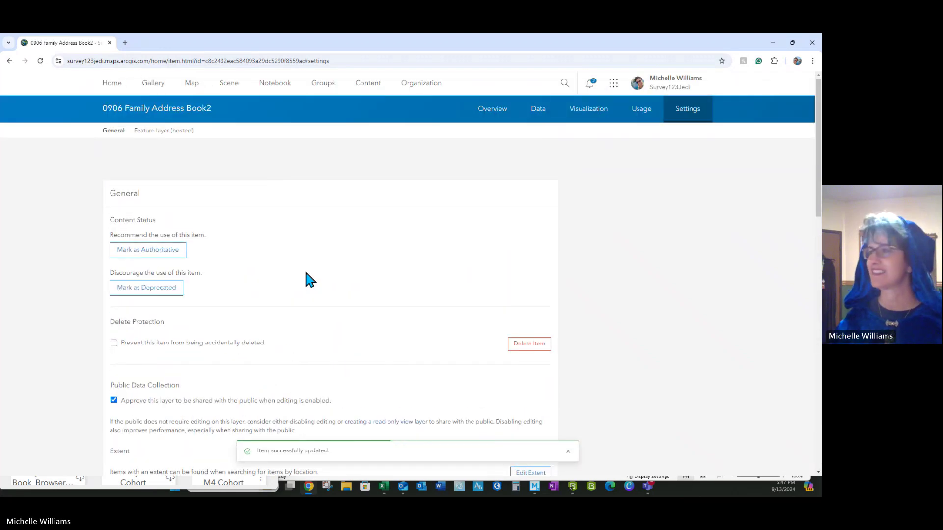
left_click(9, 61)
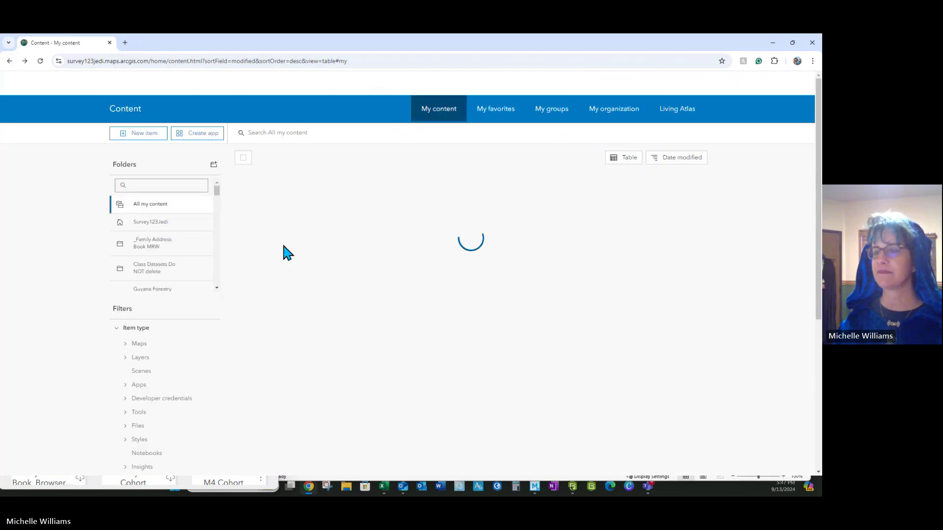
left_click(243, 193)
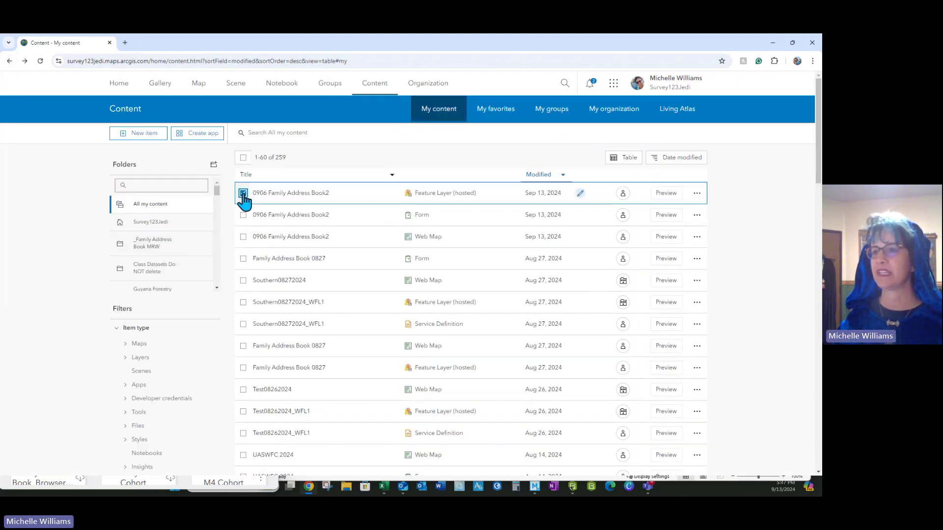
left_click(243, 214)
left_click(243, 236)
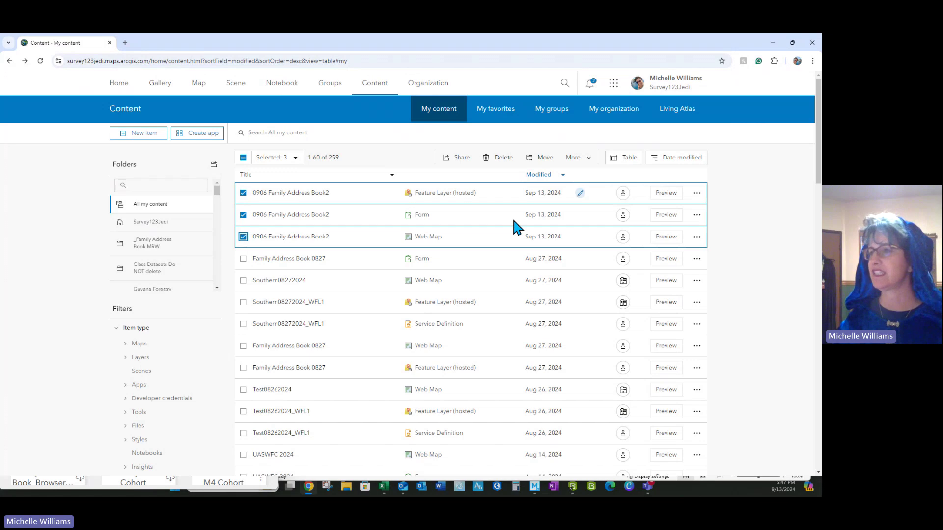
left_click(459, 158)
left_click(317, 291)
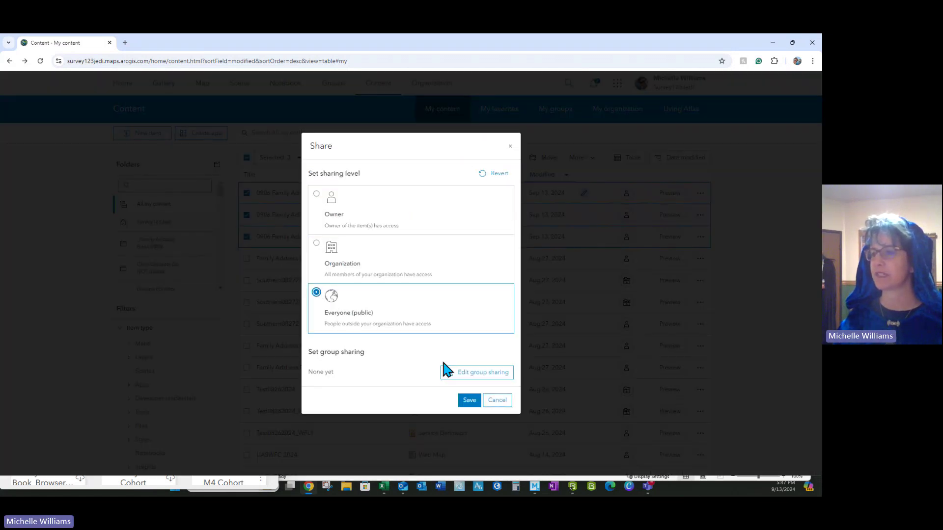
left_click(467, 400)
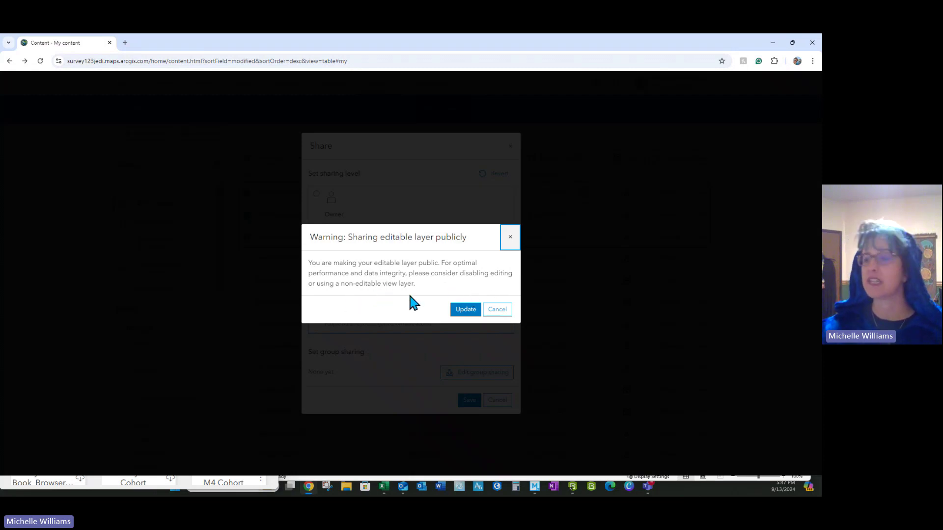
left_click(466, 310)
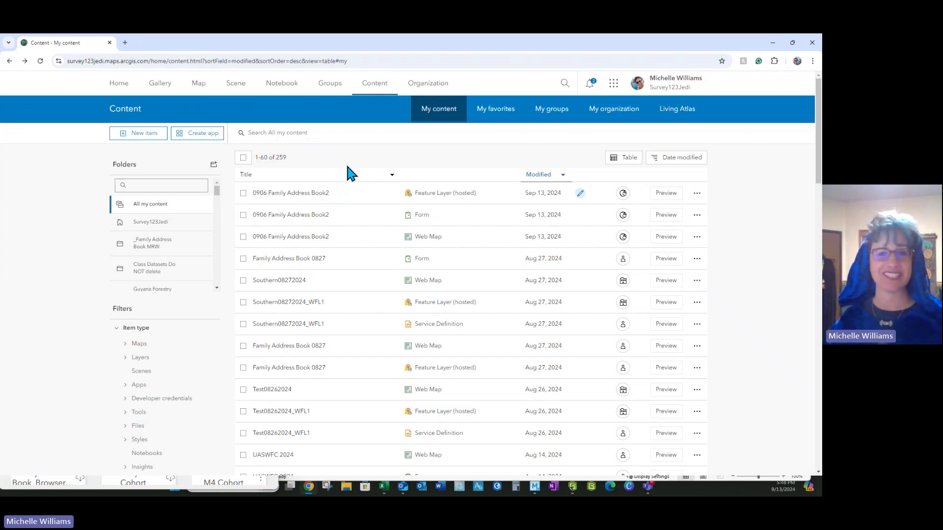
Step: Switch to the Survey123 website and open the sharing settings of the 0906 Family Address Book2 survey
left_click(509, 137)
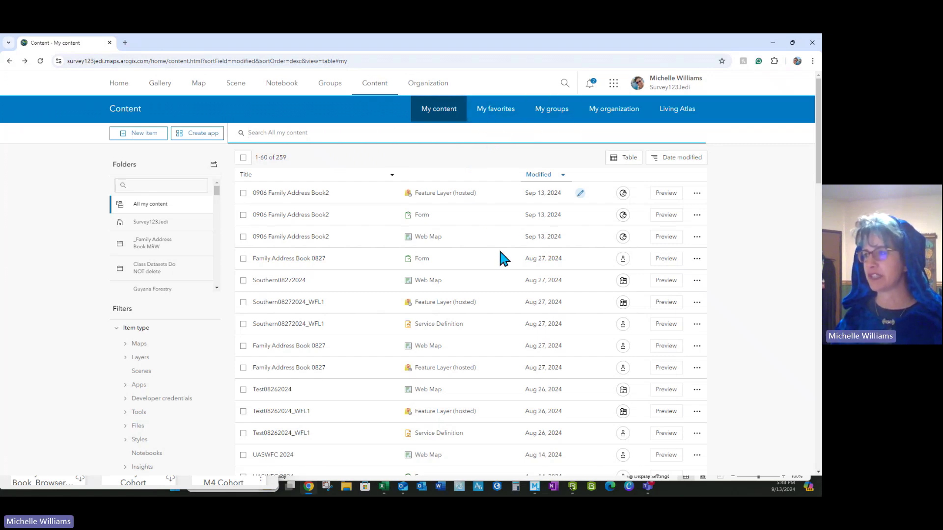
left_click(614, 88)
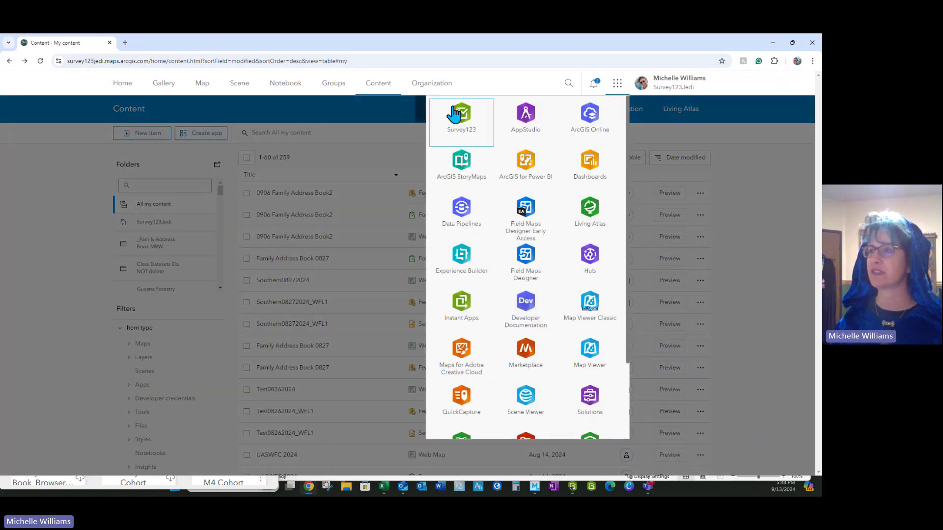
left_click(460, 115)
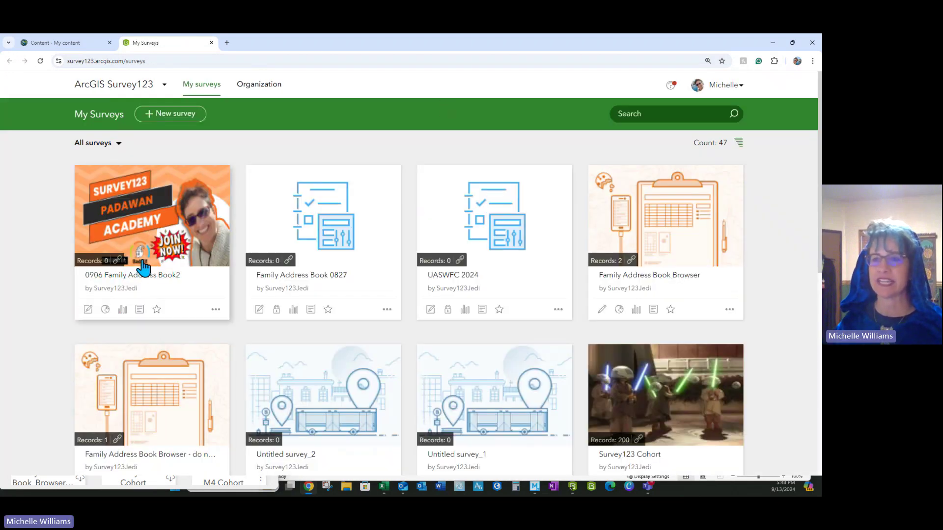
left_click(105, 309)
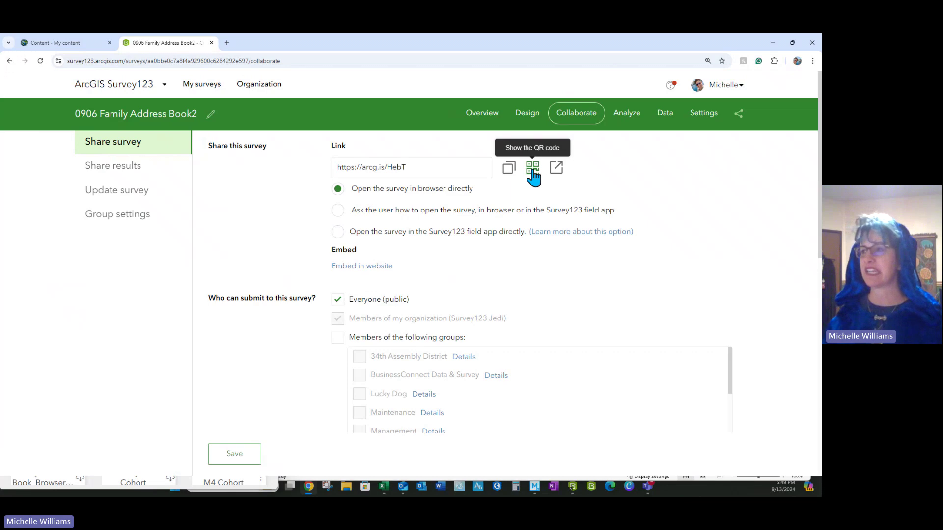
Step: Compare the survey links for the browser, ask-the-user and field app options, and view the QR code for opening directly in the browser
left_click(532, 171)
left_click(270, 211)
left_click(339, 211)
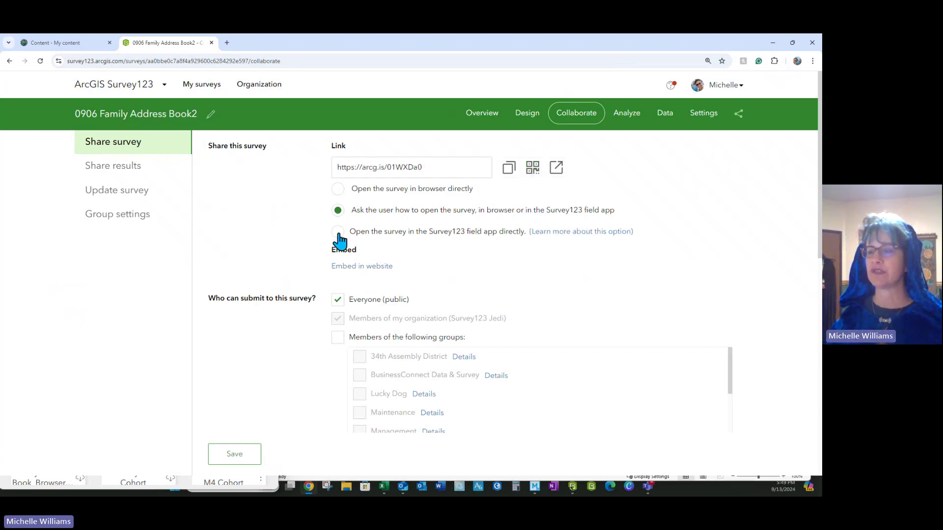
left_click(338, 232)
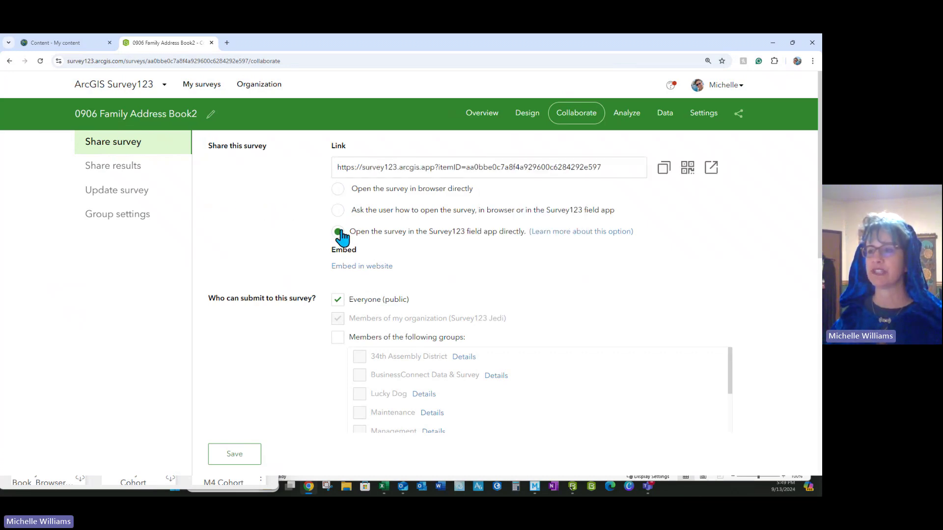
left_click(338, 190)
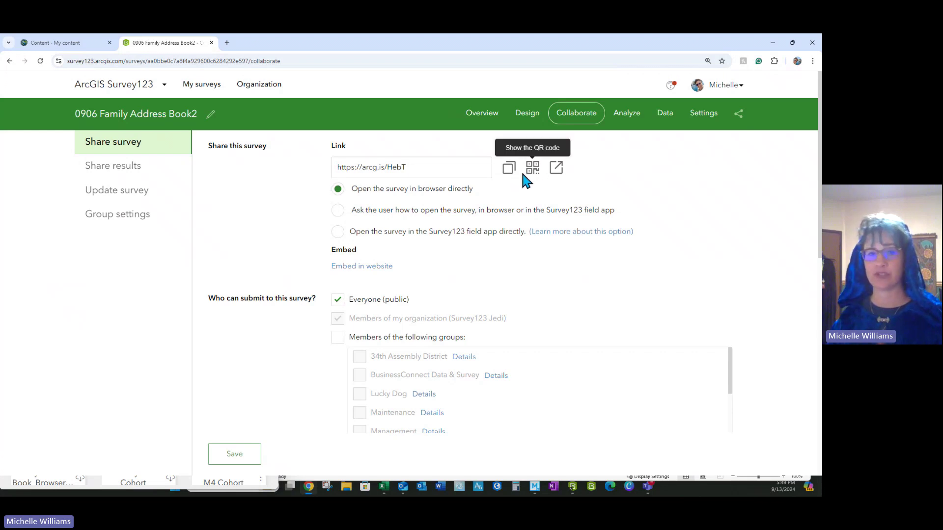
left_click(337, 212)
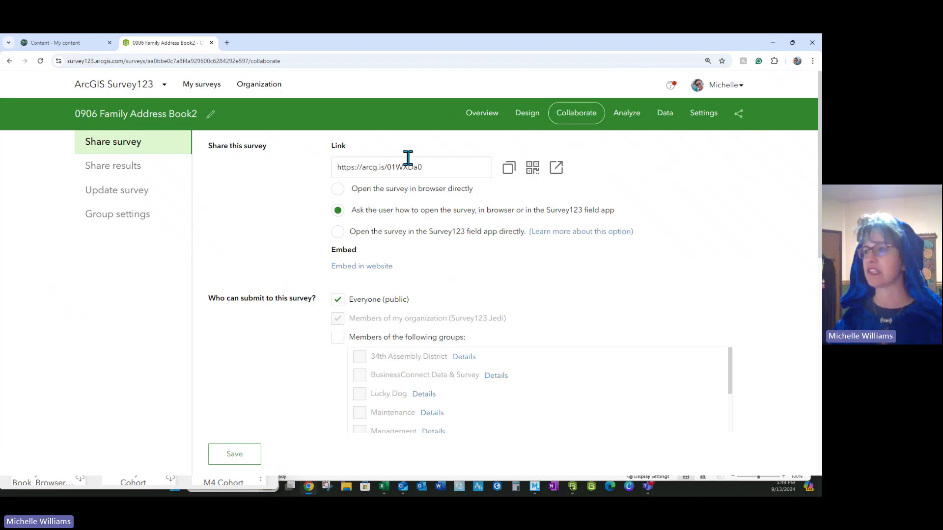
left_click(338, 233)
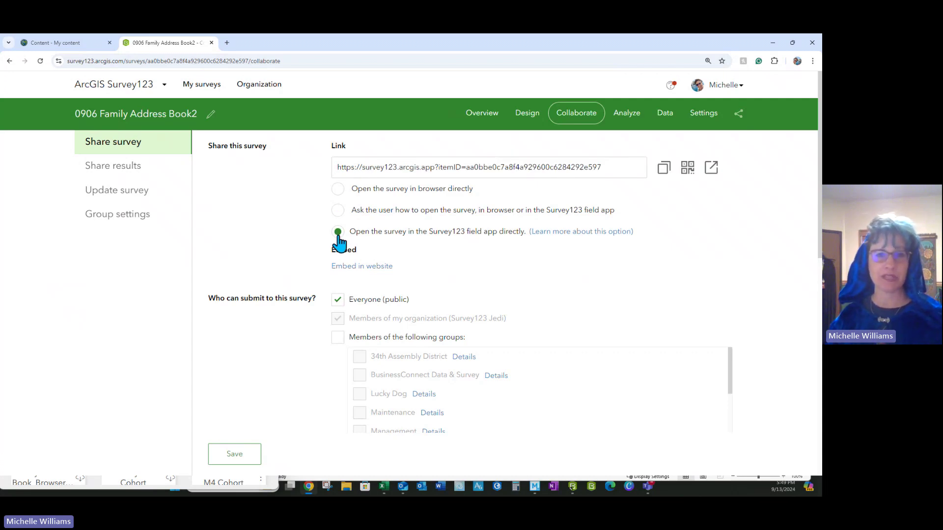
left_click(337, 189)
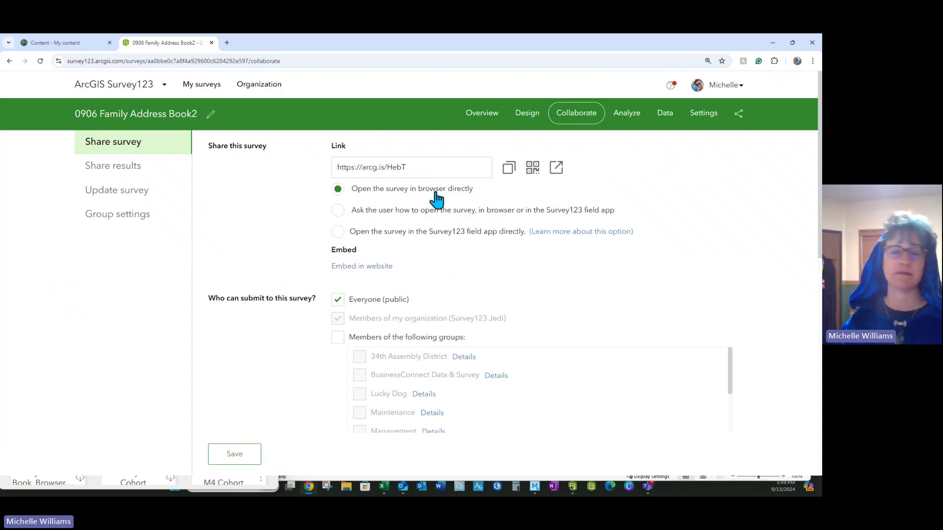
left_click(532, 172)
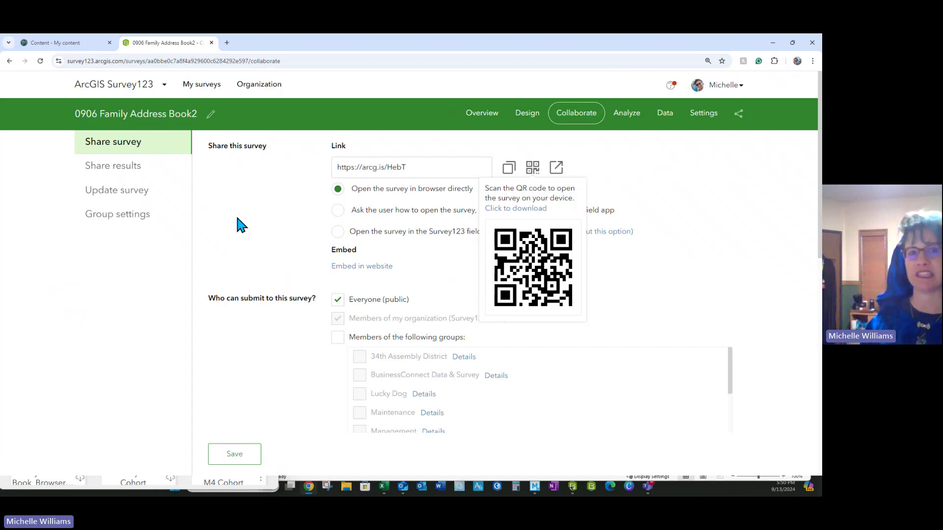
left_click(284, 203)
Step: Review the survey's submitter permissions, draft mode, multiple submissions and survey status settings
scroll(322, 331, "down", 2)
scroll(423, 383, "down", 2)
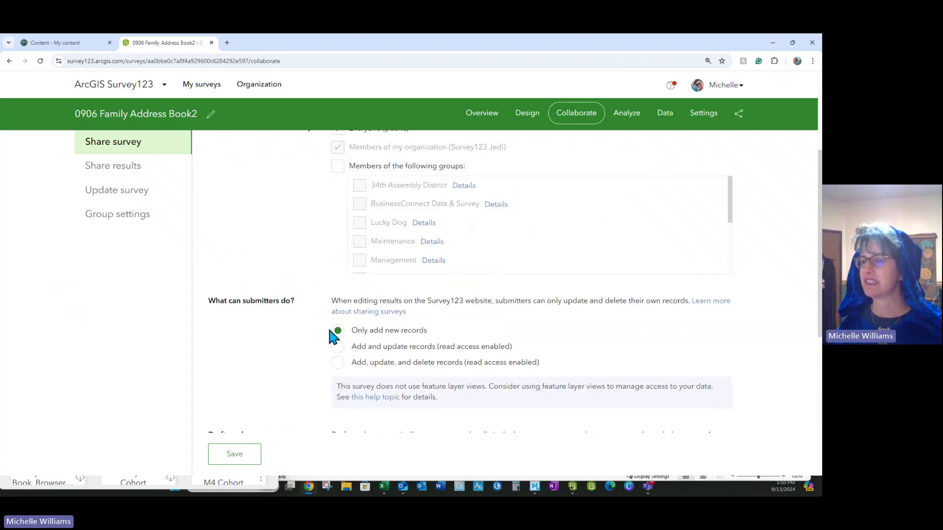
scroll(368, 331, "down", 1)
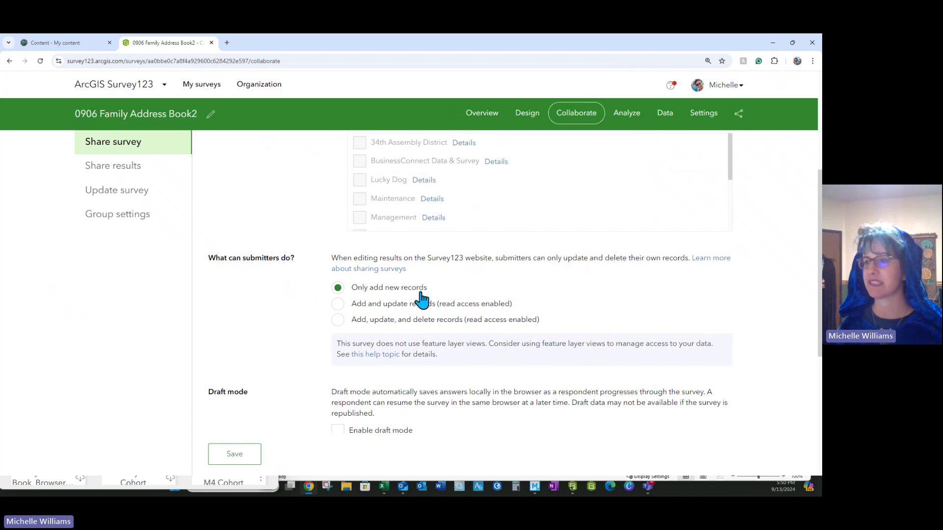
scroll(435, 307, "down", 5)
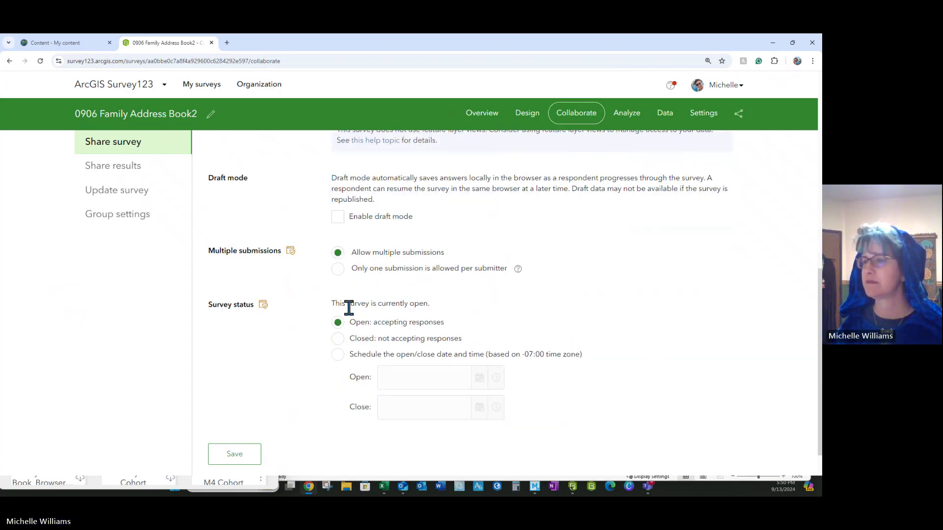
Step: Finish reviewing the survey status options, and examine the share results, update survey and group settings of the survey
scroll(388, 440, "down", 1)
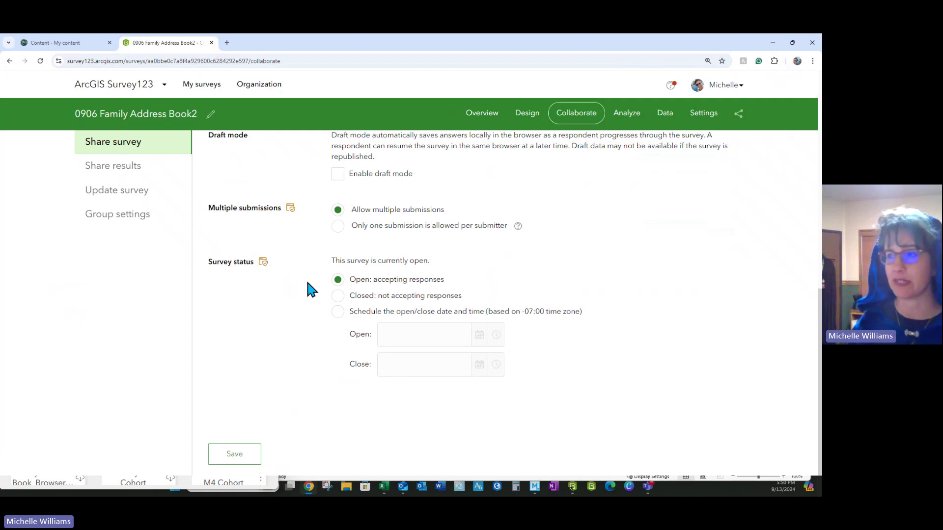
scroll(157, 273, "up", 3)
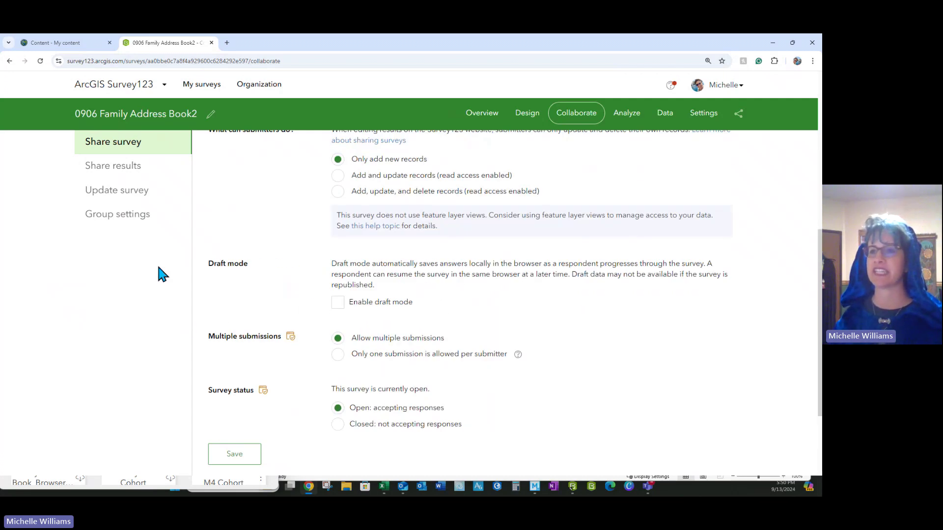
left_click(152, 160)
scroll(227, 196, "up", 2)
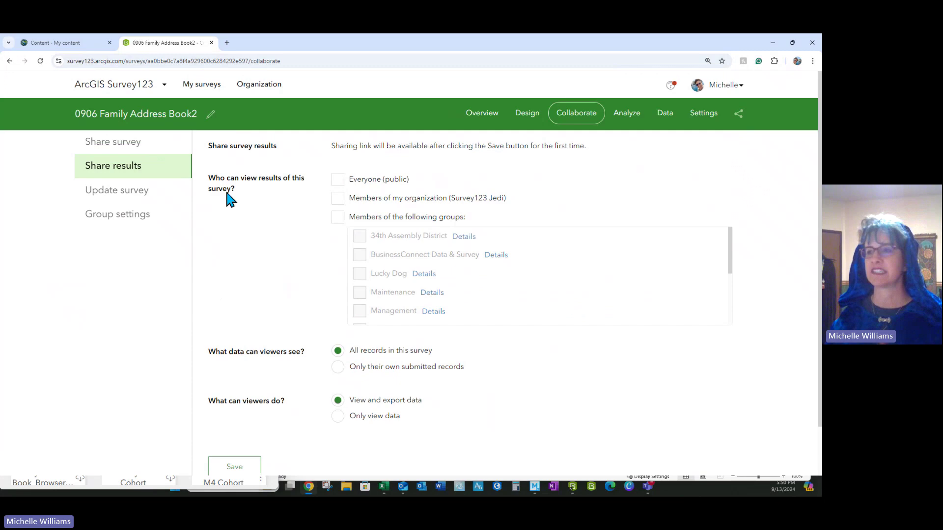
left_click(88, 196)
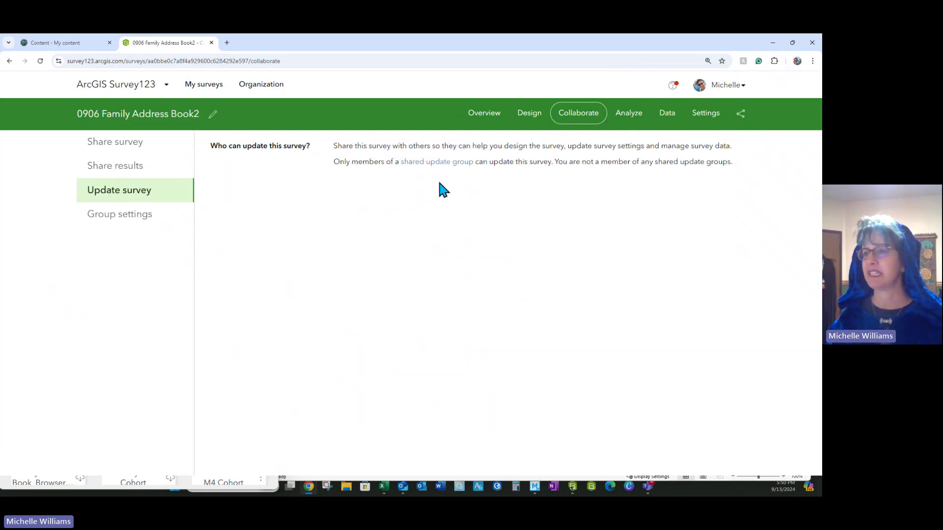
left_click(123, 216)
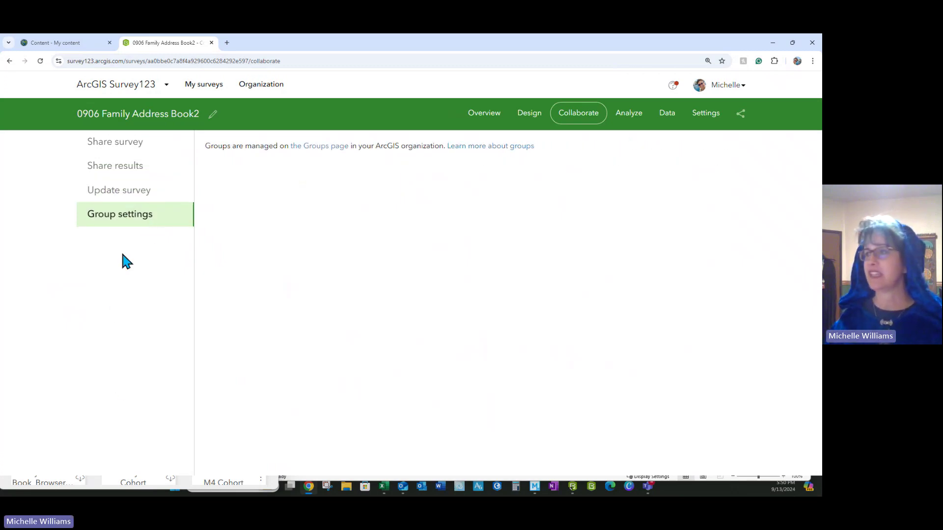
Step: Copy the survey's open-in-browser link from the share settings and open it in Microsoft Edge
left_click(109, 152)
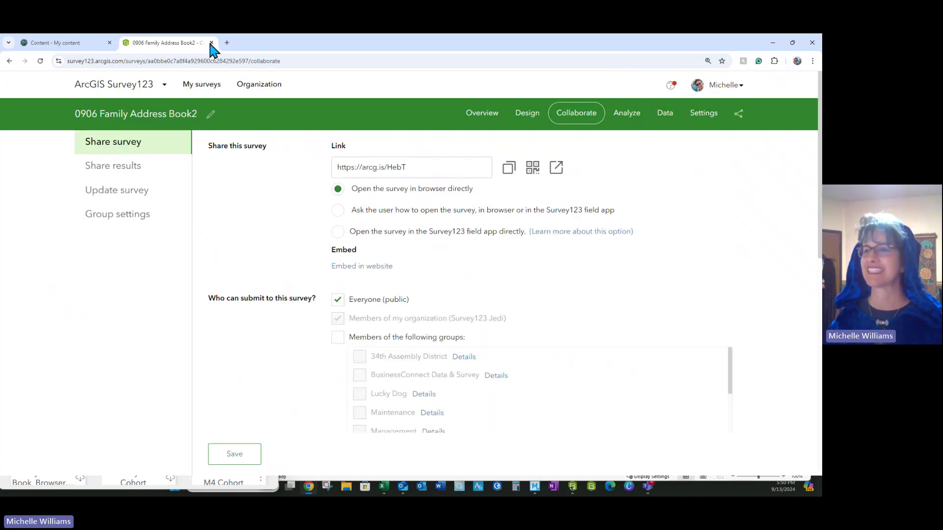
left_click(417, 168)
key("ctrl+c")
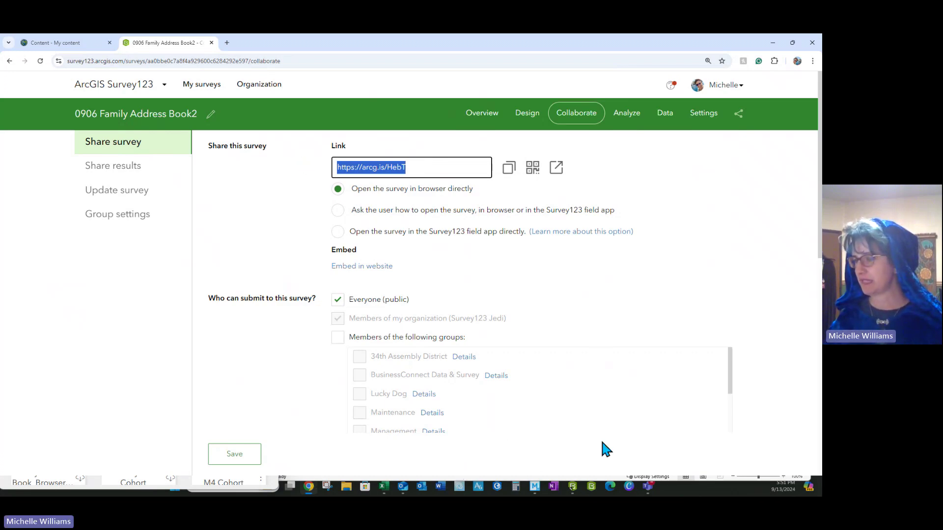
left_click(610, 487)
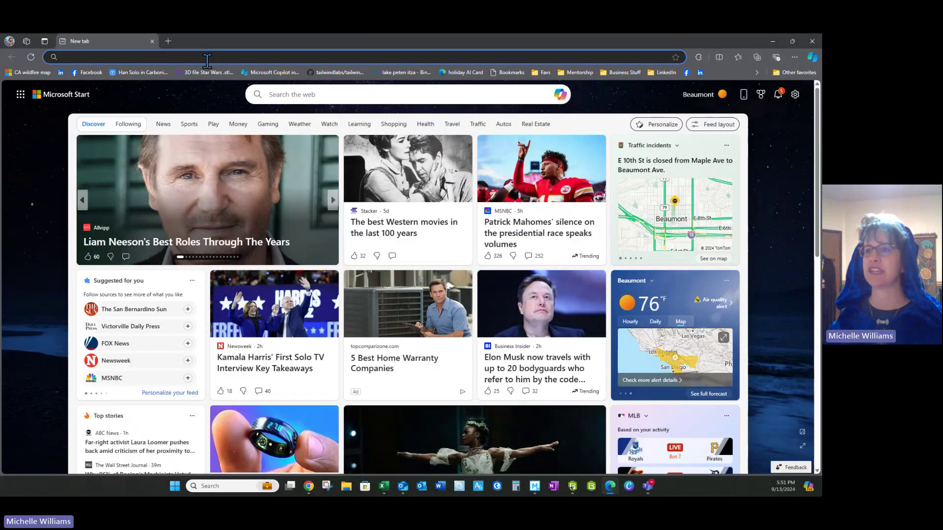
left_click(206, 57)
key("ctrl+v")
key("Return")
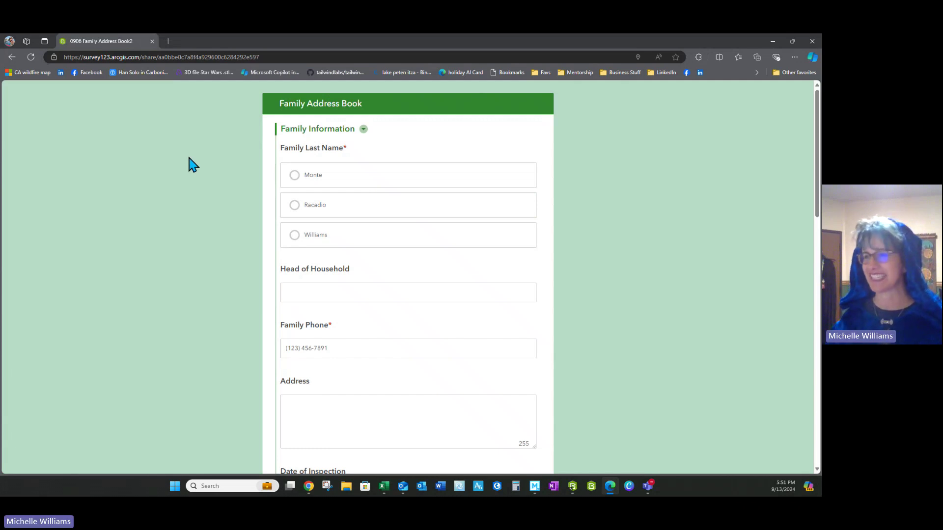
Step: Select the first family last name, enter gfgfg as the head of household, and fill in the address with hdhhdhdh
left_click(294, 179)
left_click(301, 290)
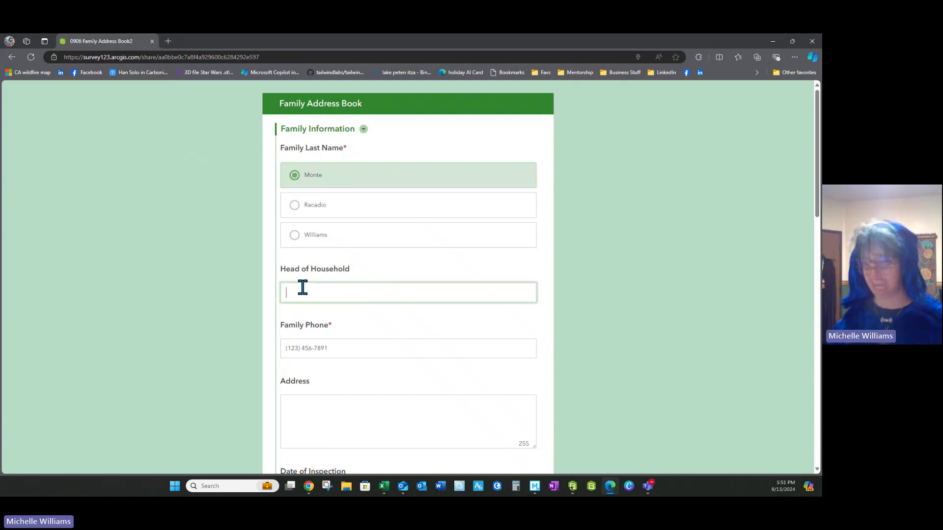
type("gfgfg")
left_click(308, 420)
type("hdhhdhdh")
Step: Enter uuuuu as the city, fill in the zip code, and set the years the family has lived here to 8
scroll(308, 420, "down", 5)
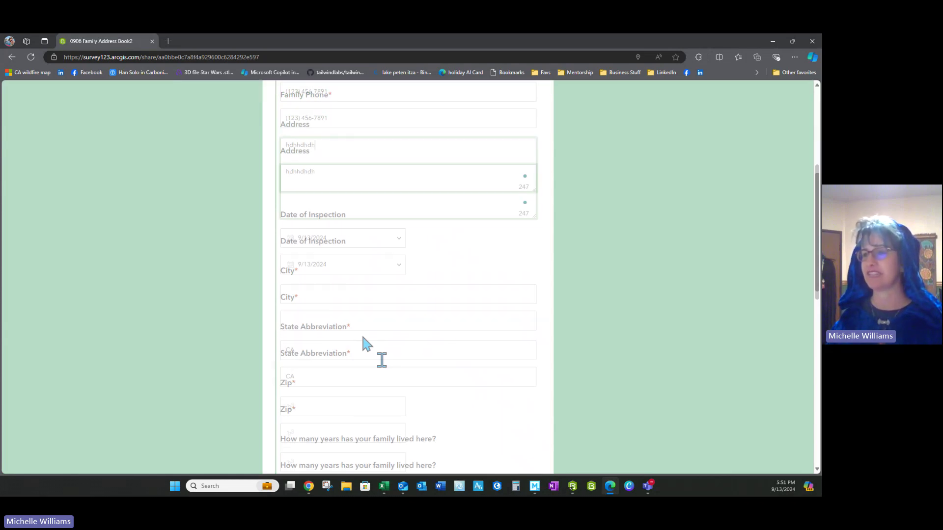
left_click(299, 290)
type("uuuuu")
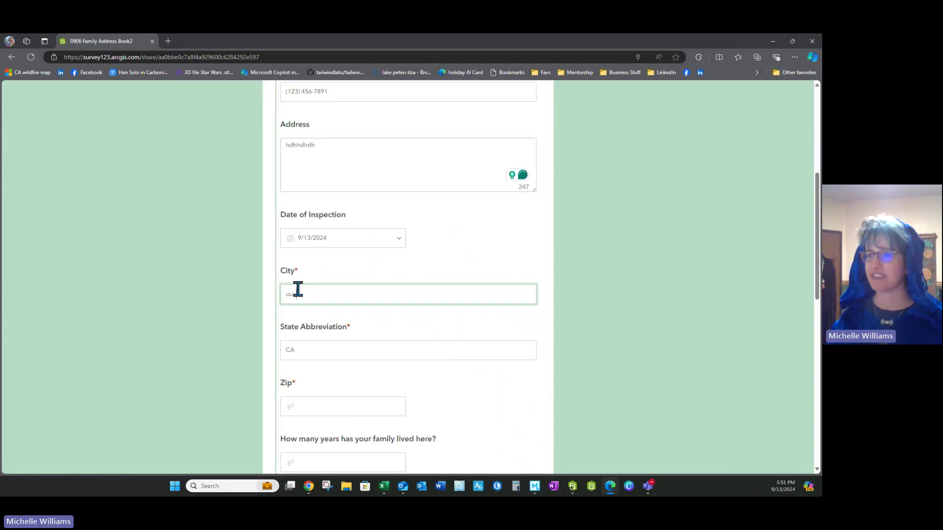
scroll(317, 407, "down", 3)
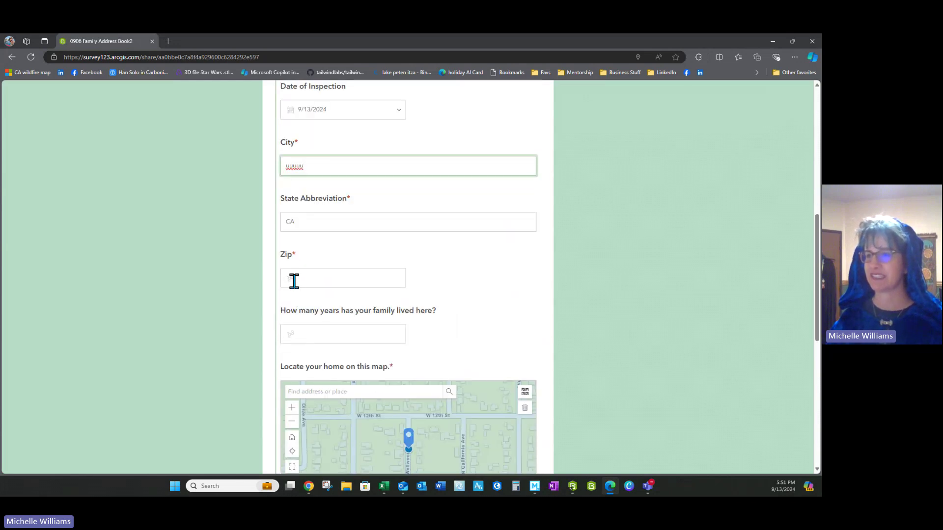
left_click(294, 281)
type("92223")
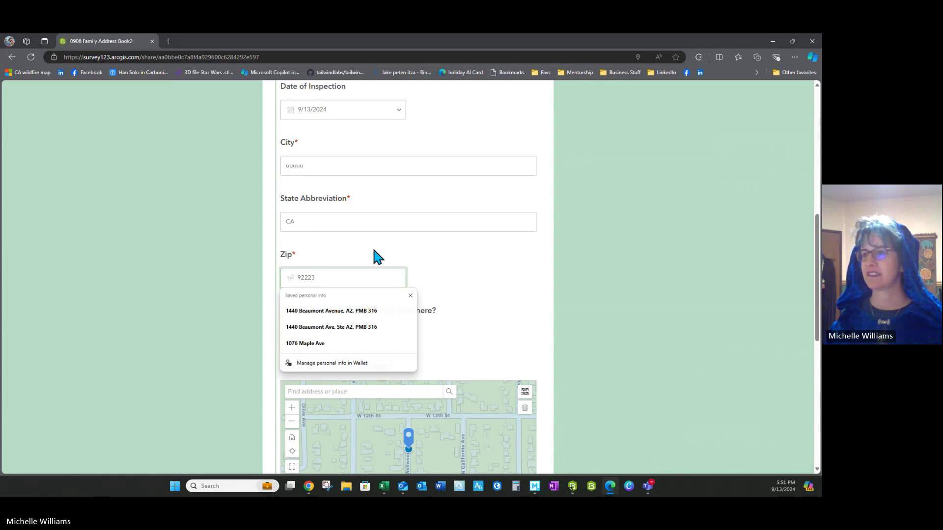
left_click(318, 308)
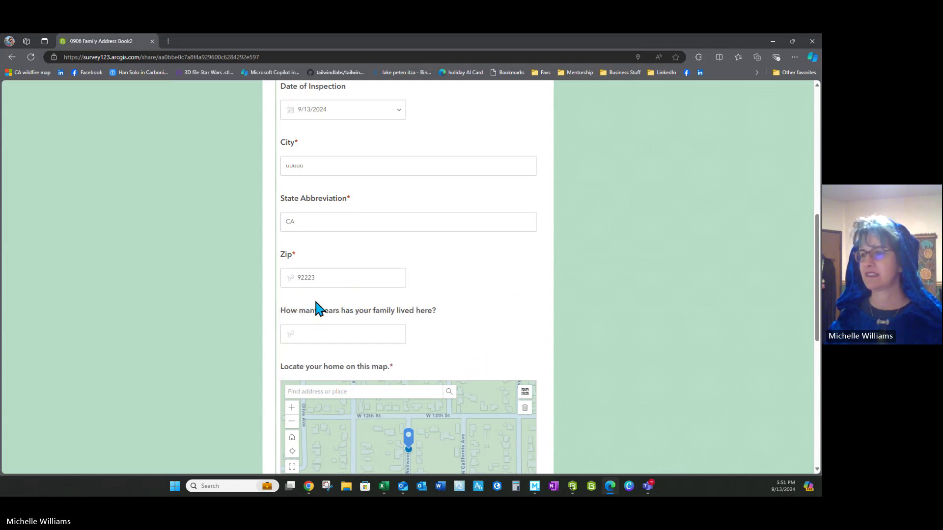
left_click(315, 334)
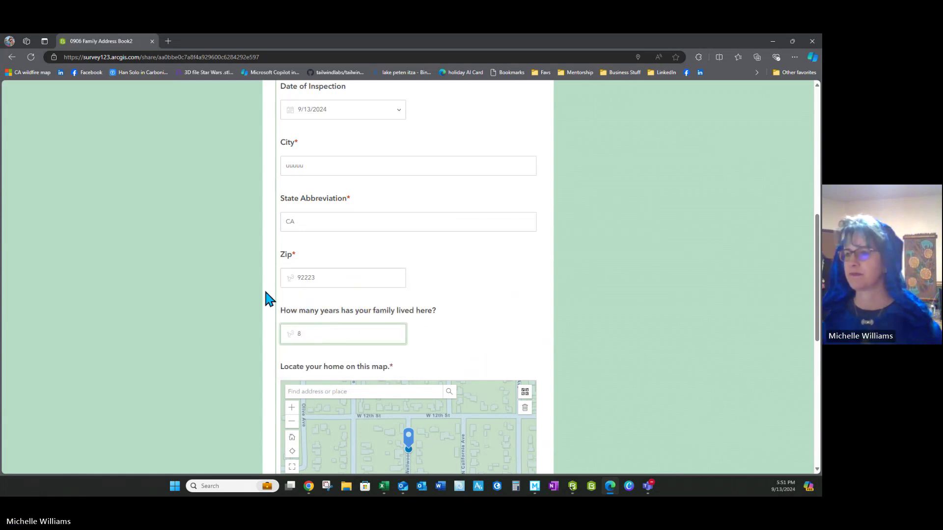
Step: Look through the rest of the form and open its LinkedIn for more Tips and Tricks link in a new tab
scroll(282, 295, "down", 3)
scroll(399, 229, "down", 2)
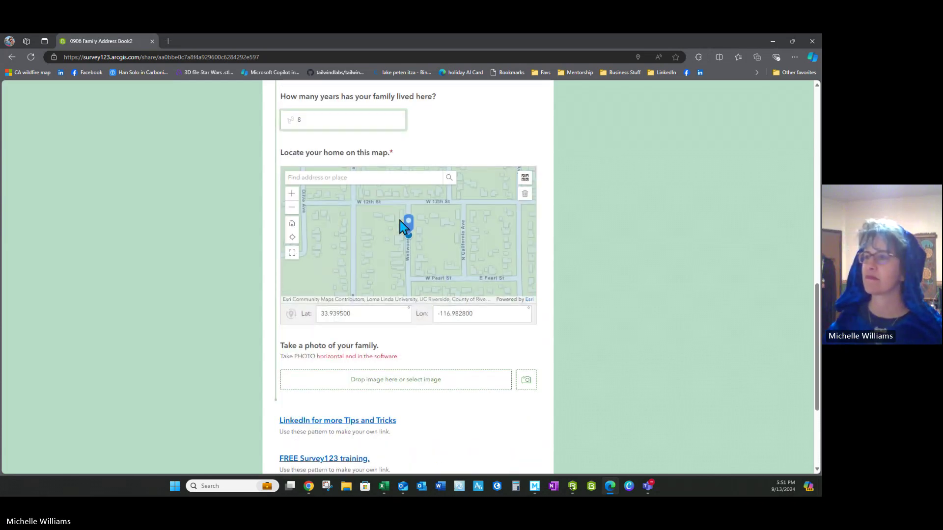
scroll(413, 260, "down", 3)
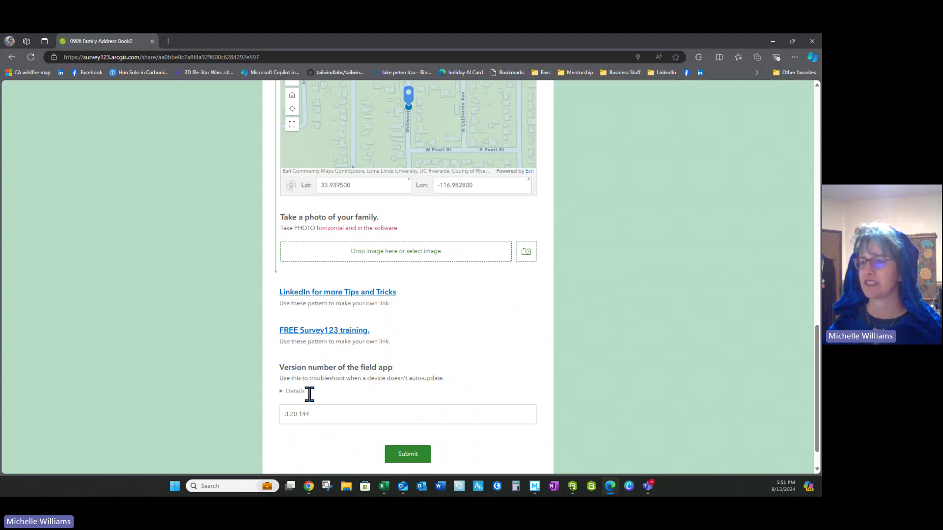
scroll(375, 370, "down", 1)
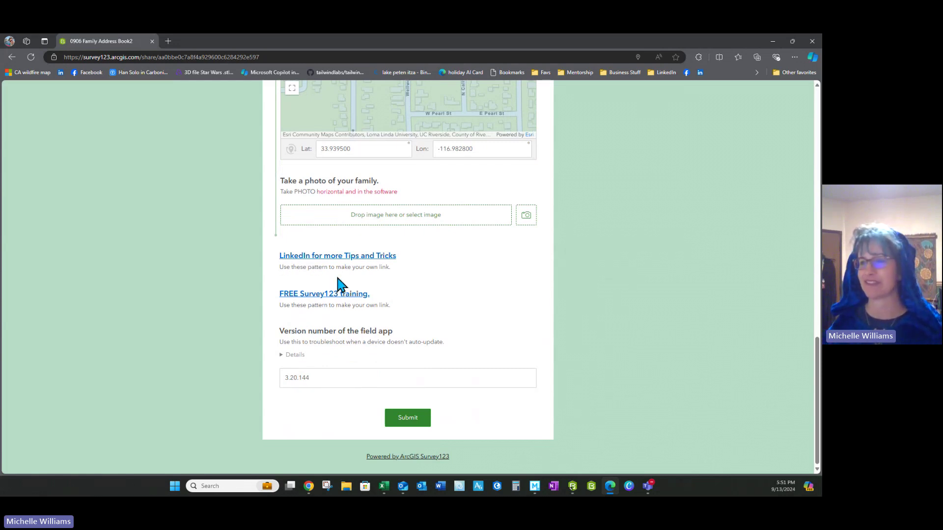
left_click(361, 258)
key("Escape")
right_click(337, 255)
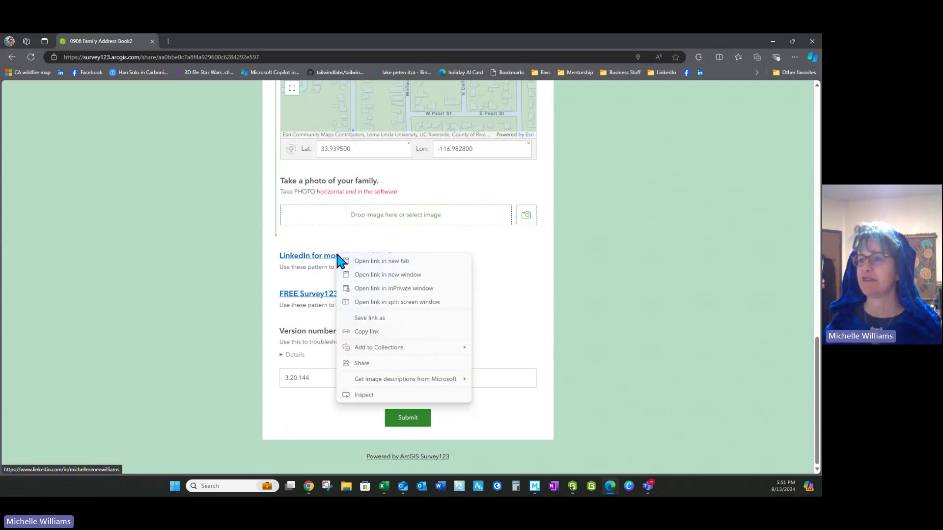
left_click(380, 261)
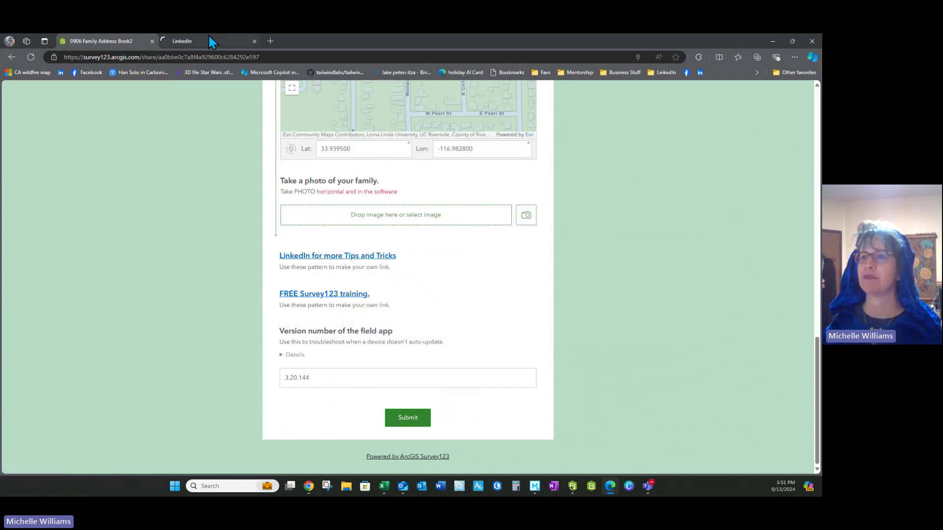
left_click(191, 41)
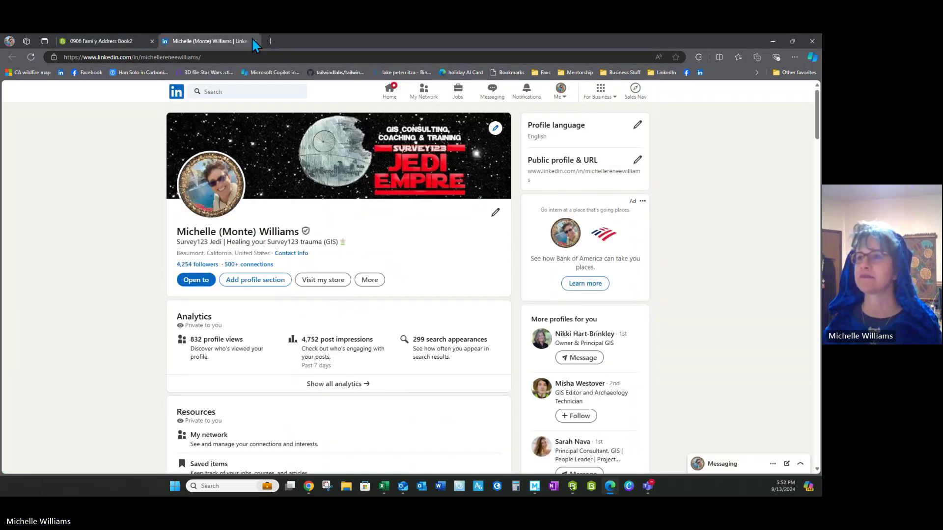
Step: Close the LinkedIn page and submit the completed Family Address Book survey
left_click(255, 41)
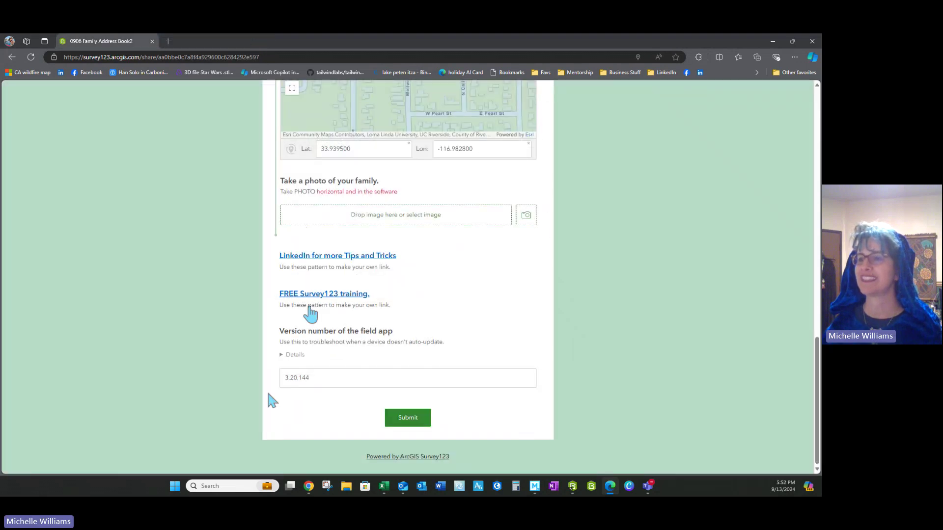
left_click(418, 418)
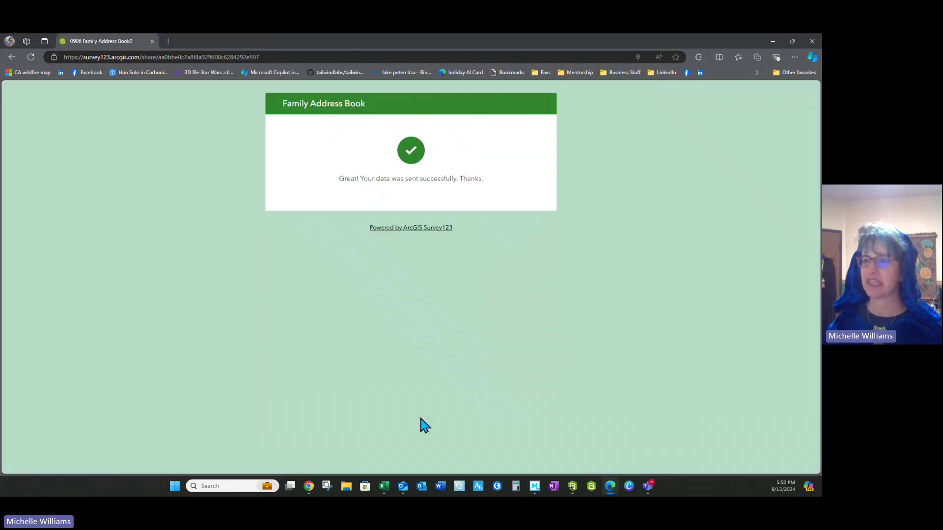